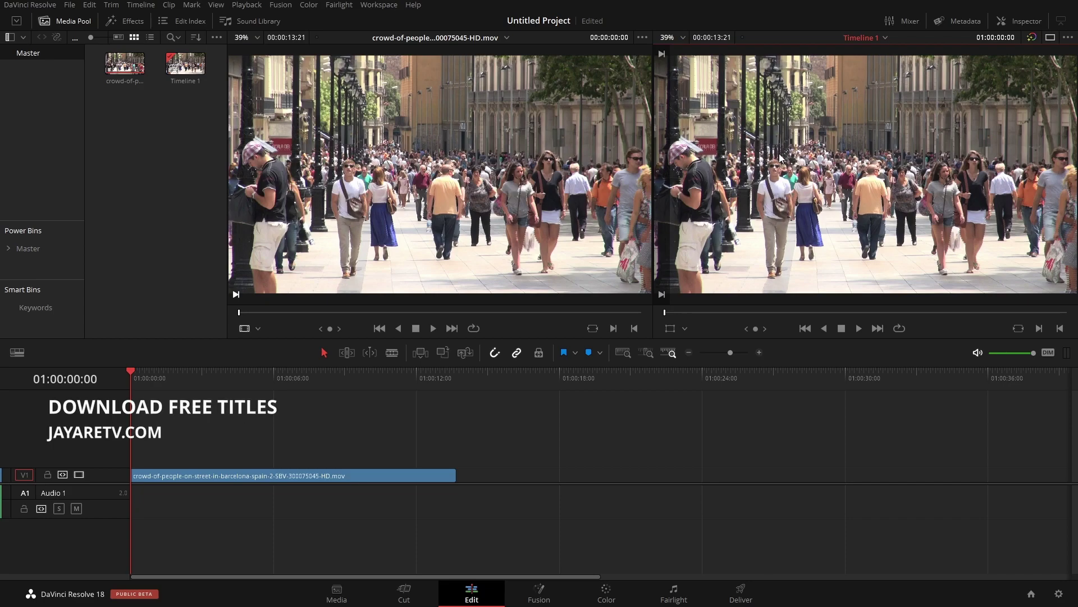
- Scrub the street clip to 01:00:03:14 to preview the man in the white shirt, and open the Color page
drag(669, 313, 756, 312)
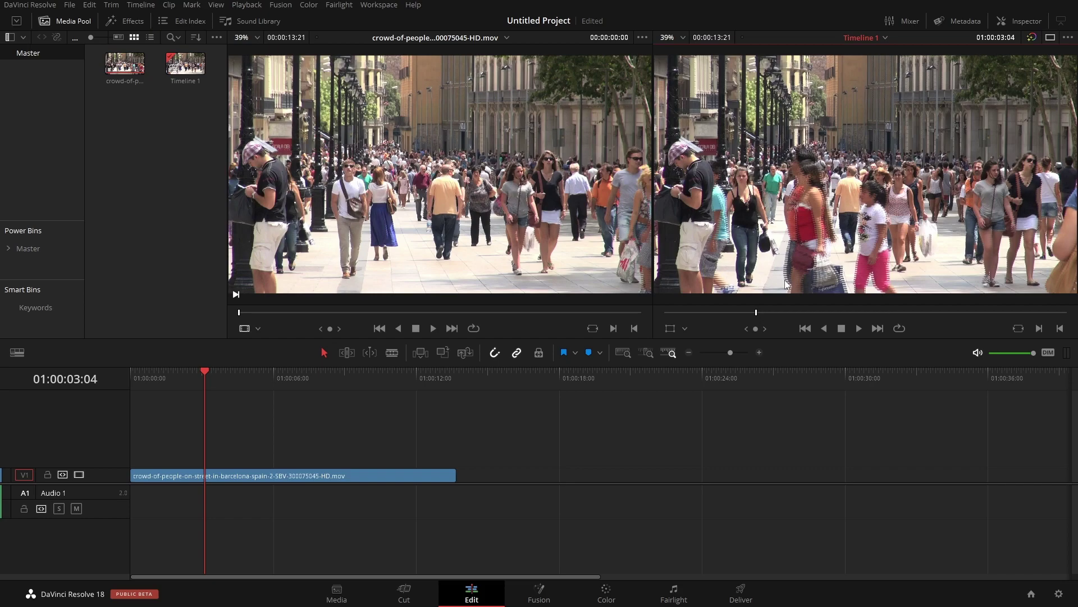
drag(762, 311, 767, 313)
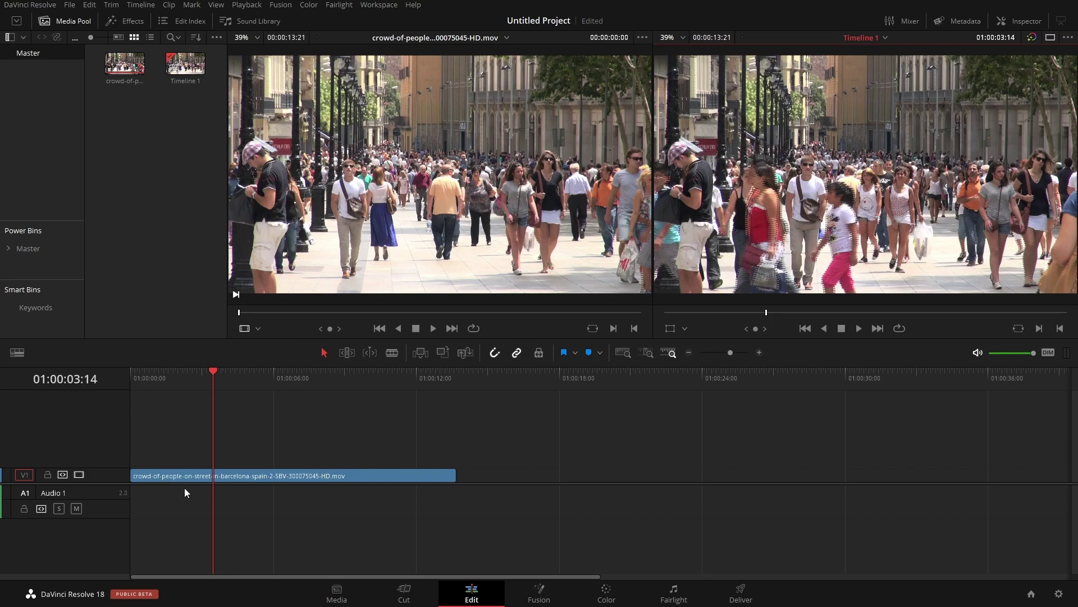
click(602, 592)
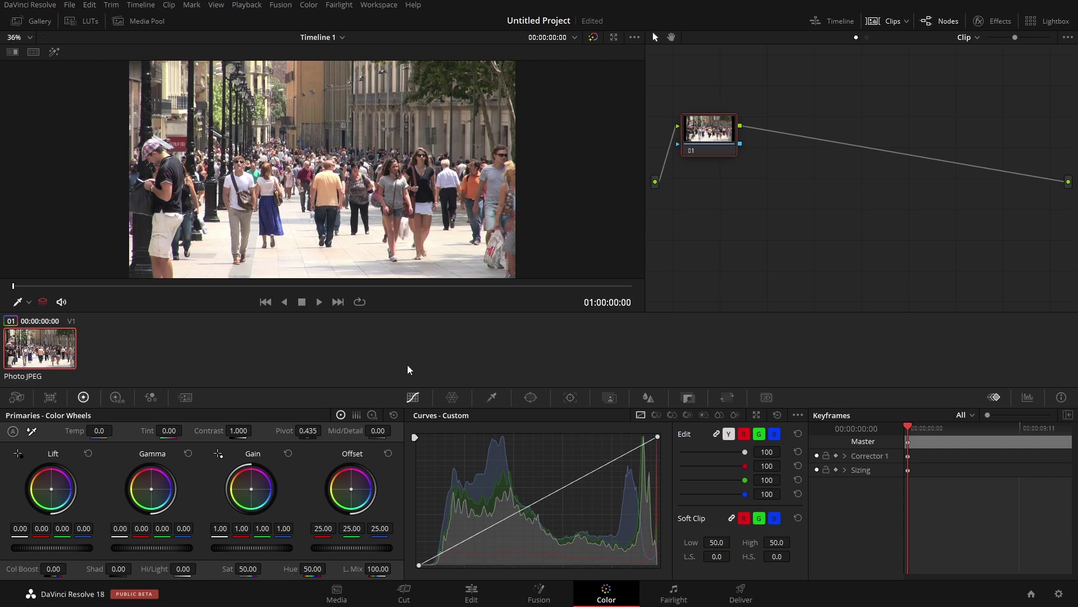
- Try a blur with a Radius of 0.92 on the whole image, and reset the radius
click(648, 398)
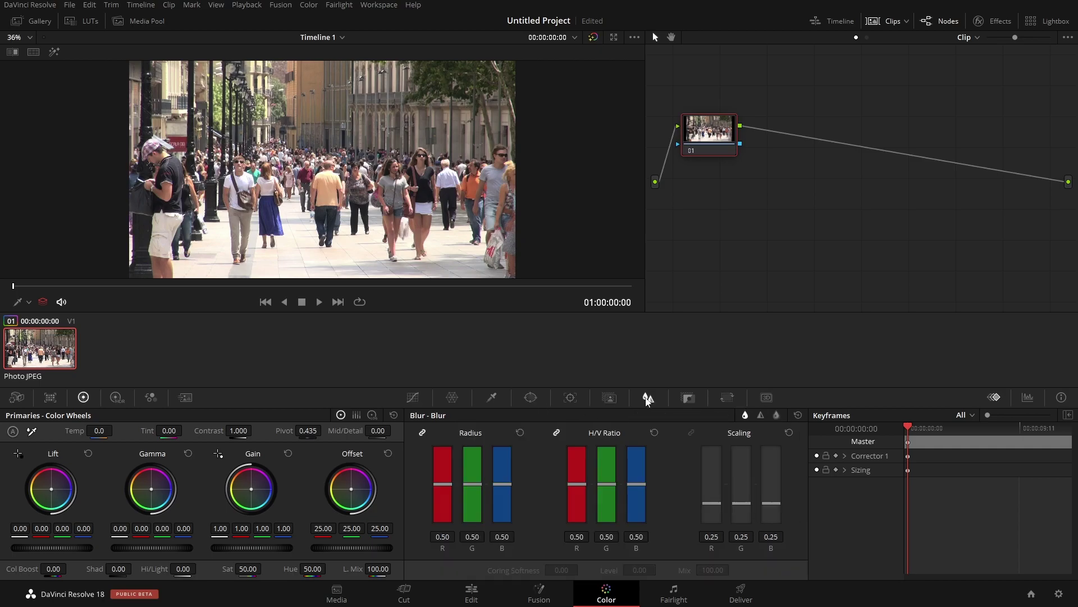
drag(477, 481, 477, 452)
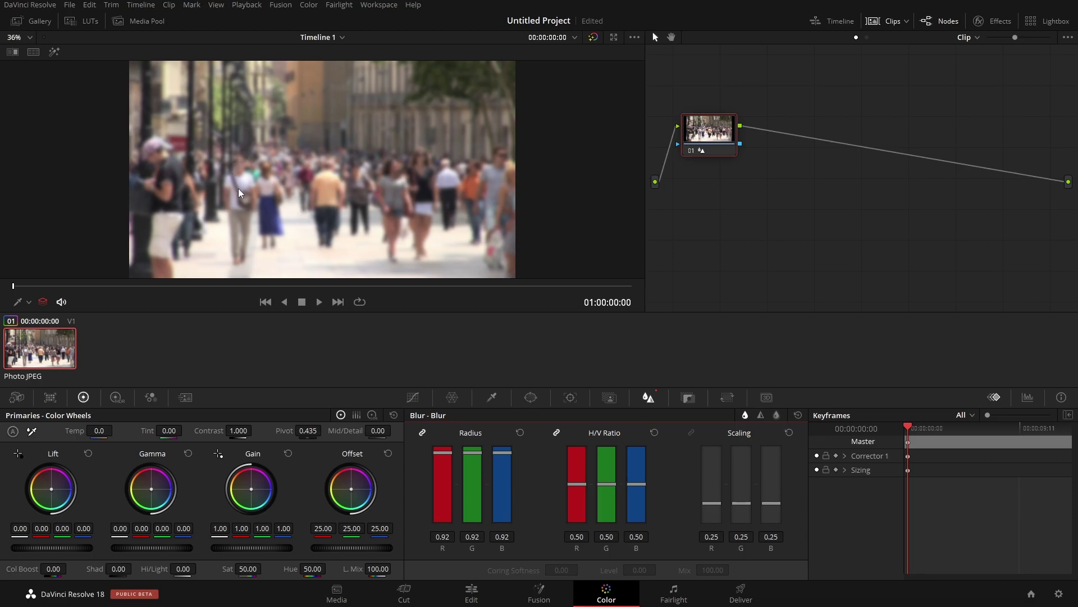
click(520, 432)
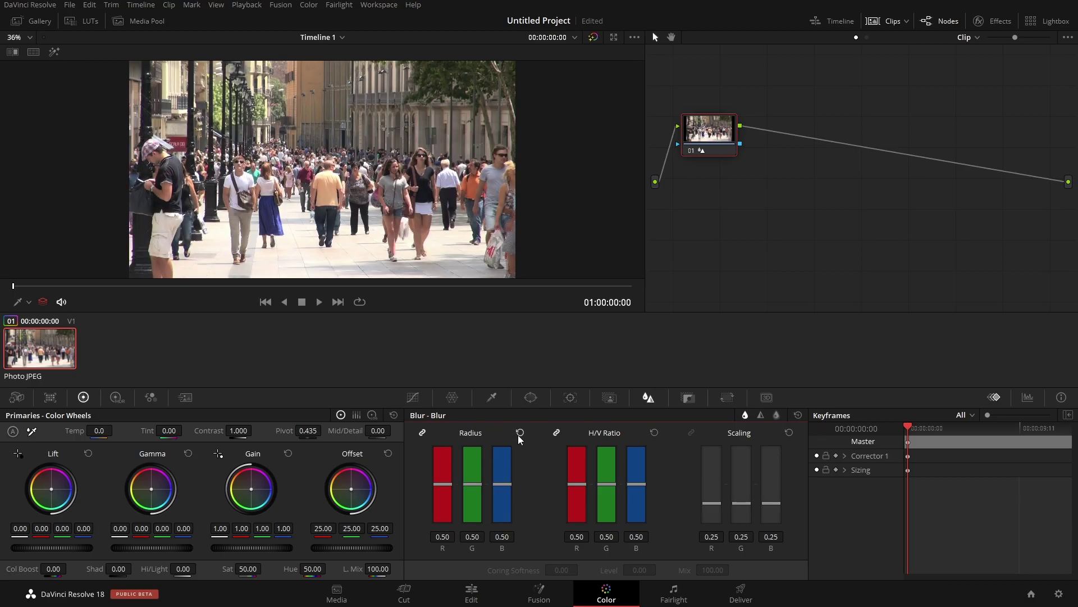
- Add a circle window and centre it on the head of the man in the white shirt at frame 01:00:01:18
click(531, 398)
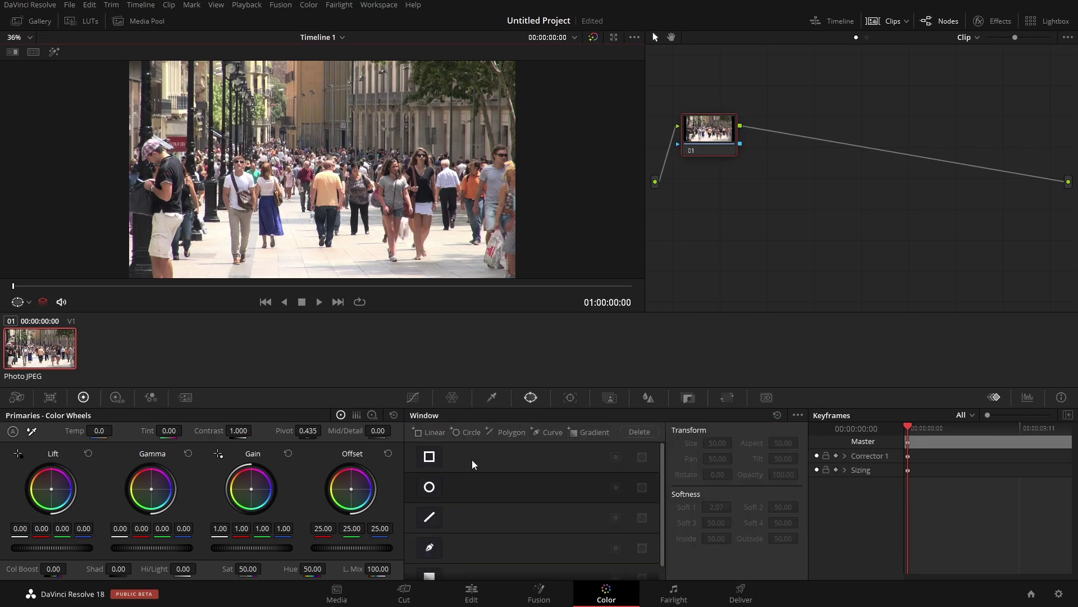
click(432, 493)
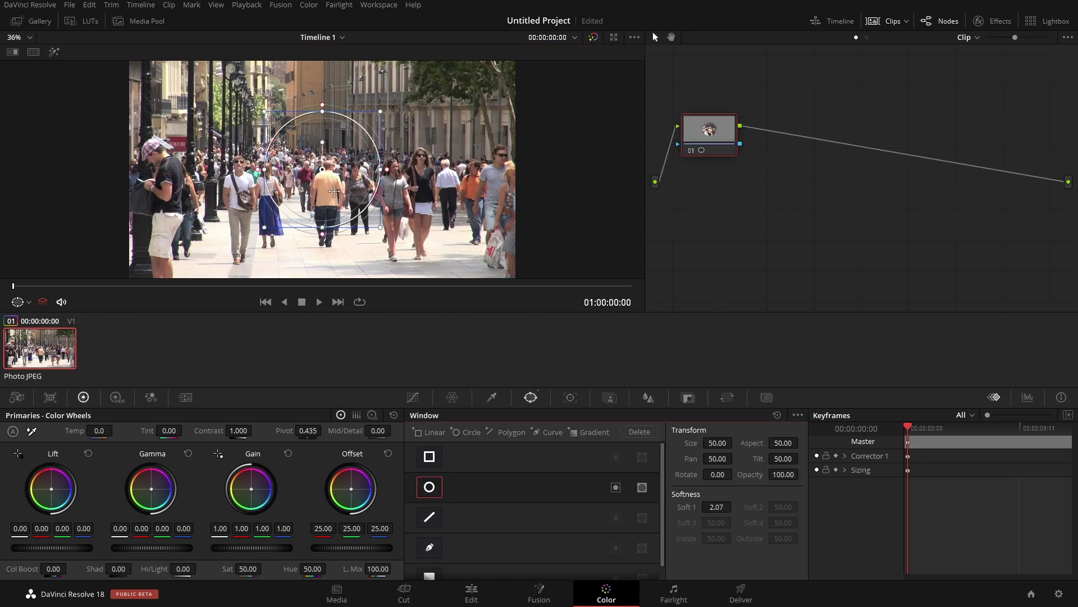
drag(314, 168, 239, 167)
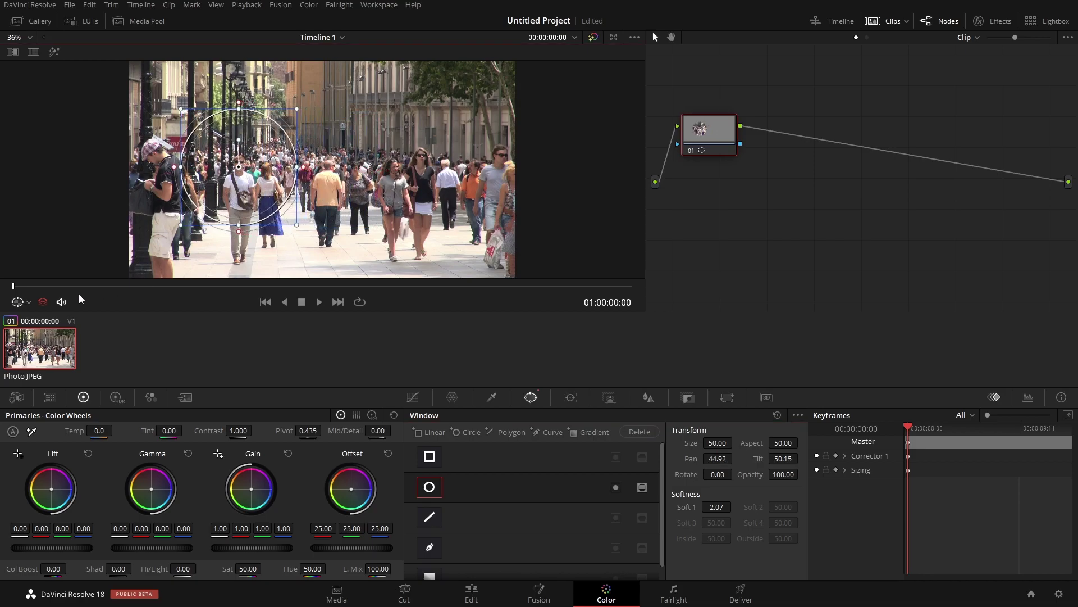
drag(35, 285, 86, 292)
drag(240, 167, 255, 162)
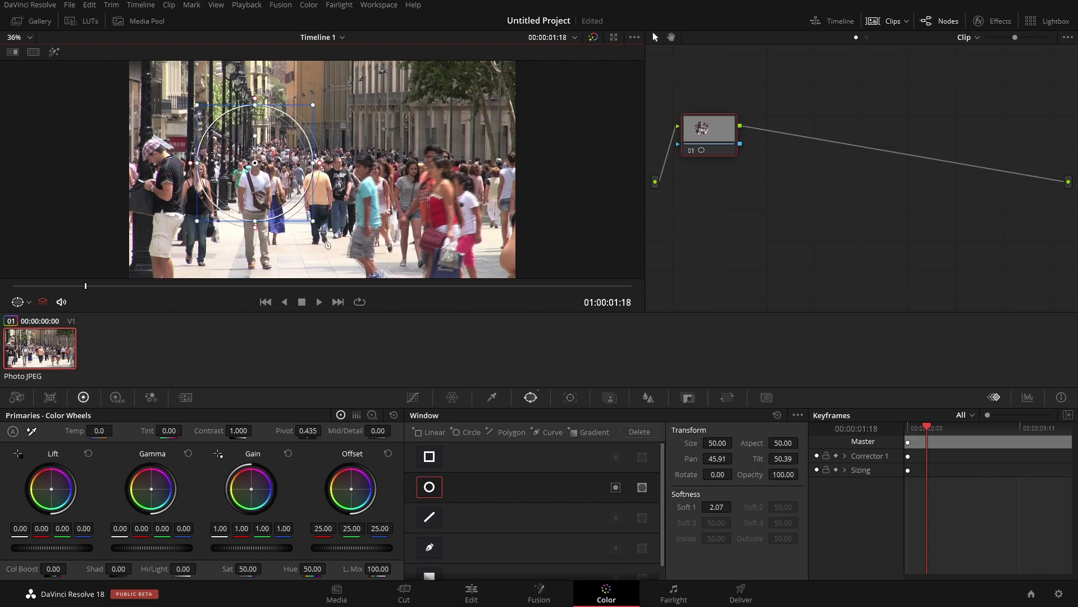
- Shrink the circle into a narrow oval around the man's head, about 24.63 in size, and set Soft 1 to 0.56
drag(315, 224, 268, 181)
scroll(269, 180, up, 5)
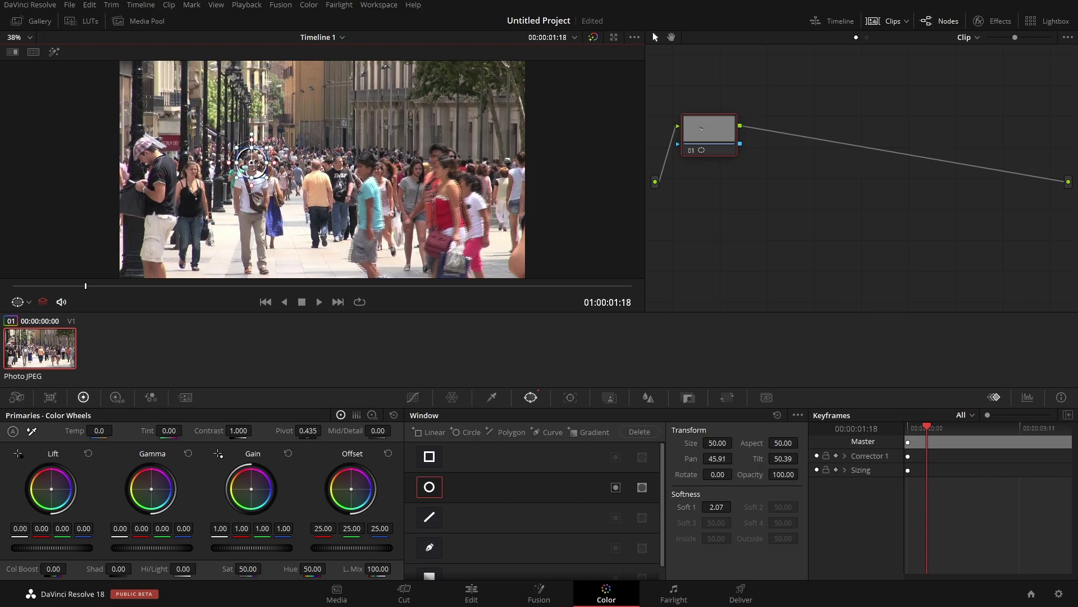
scroll(190, 175, up, 5)
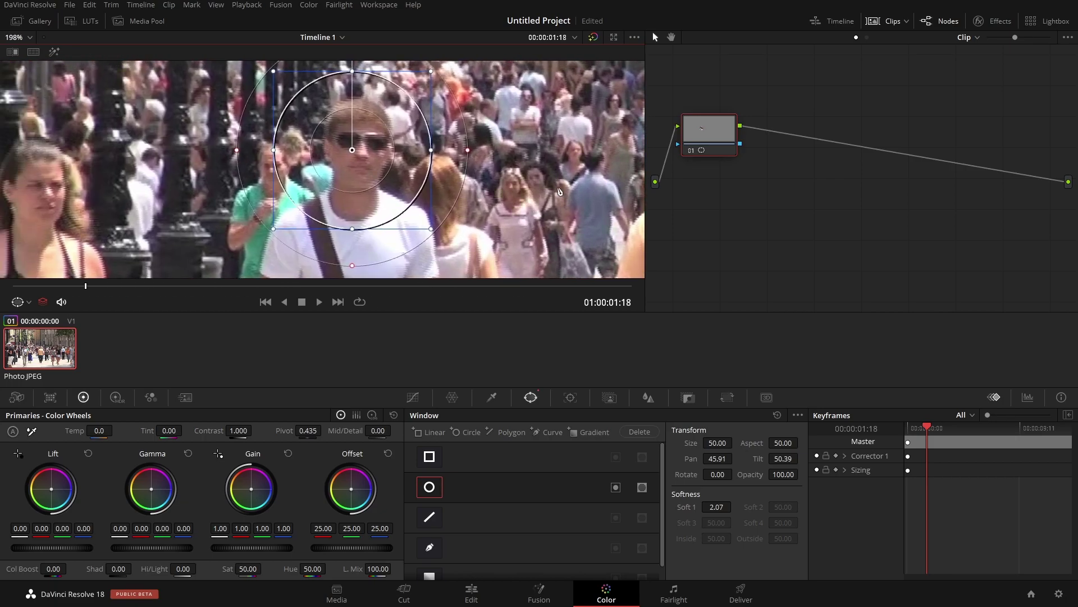
scroll(532, 210, down, 3)
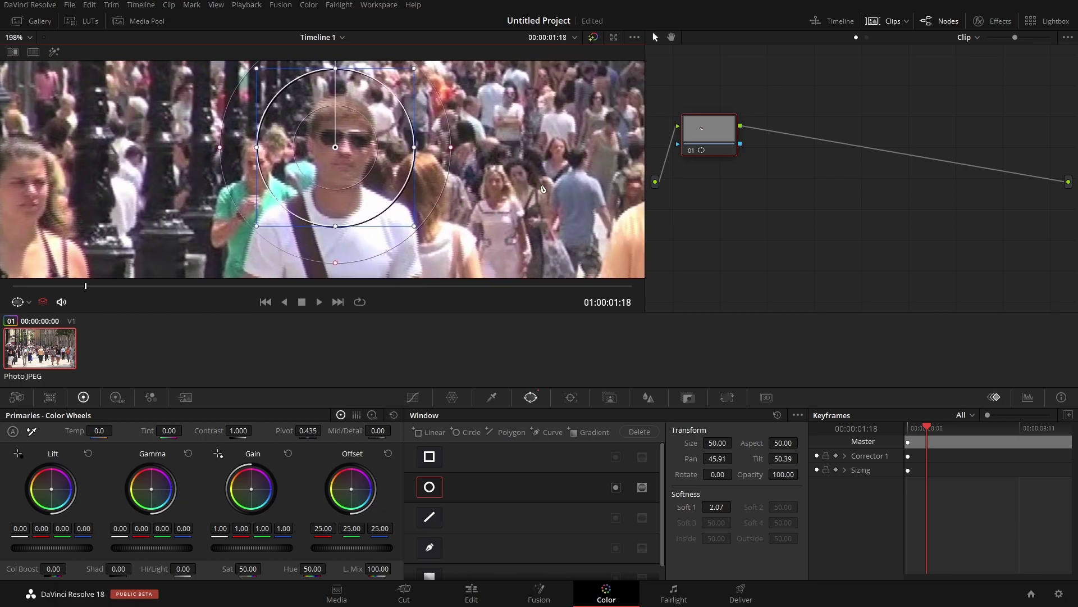
drag(394, 216, 387, 211)
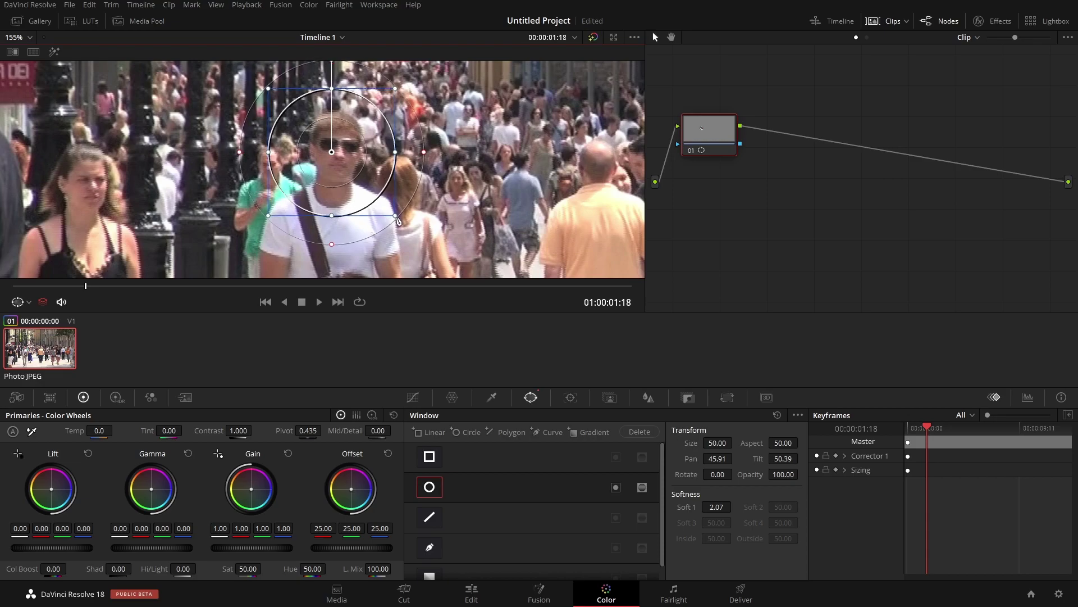
drag(396, 153, 338, 160)
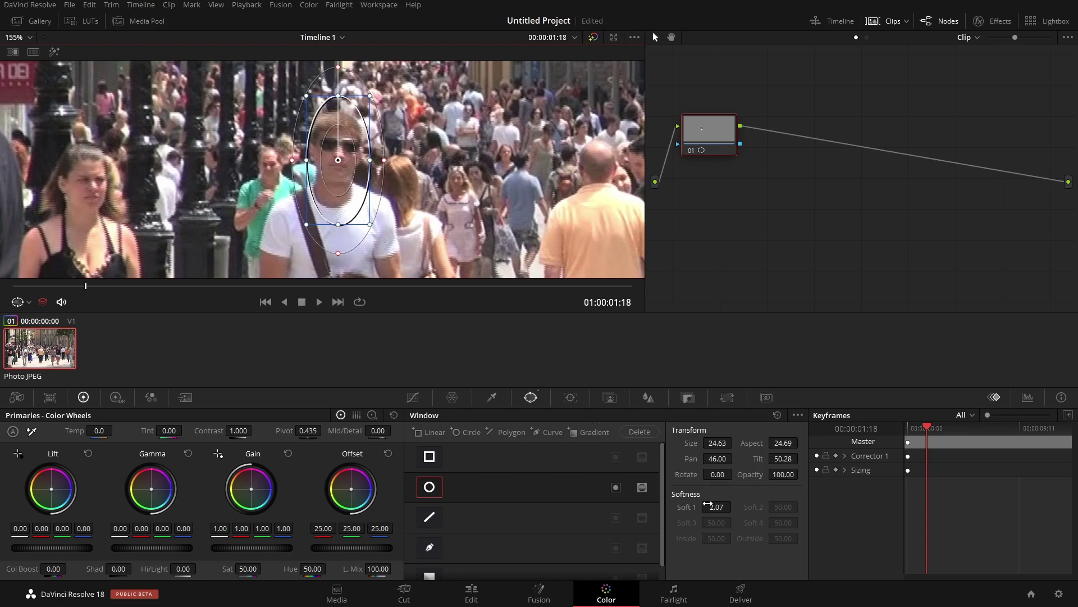
drag(717, 506, 718, 505)
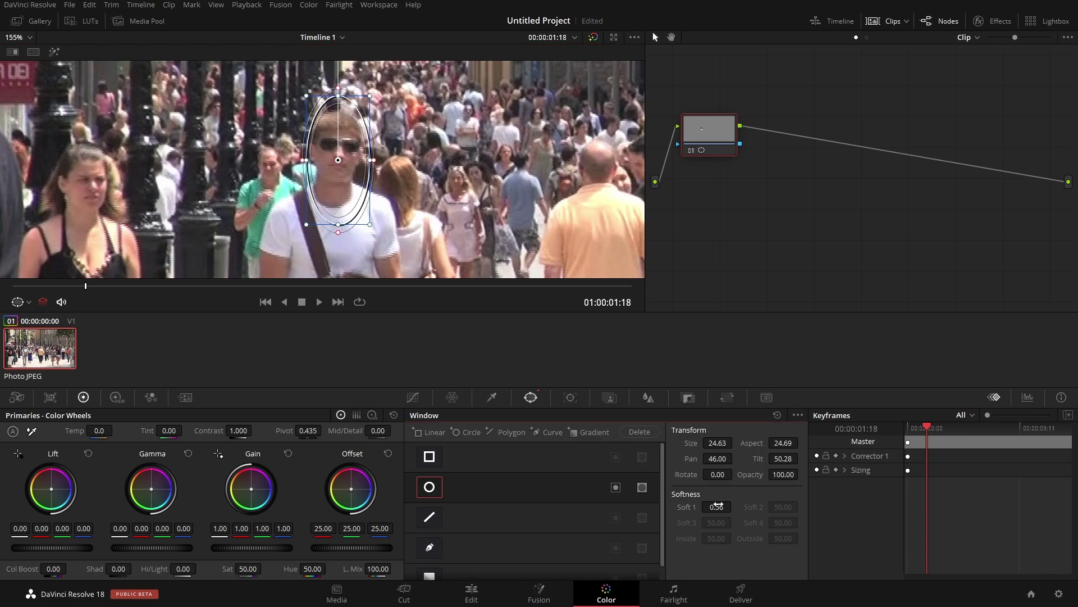
- Save the project and nudge the oval window over the man's face to about Pan 45.94, Tilt 50.30
key(ctrl+s)
click(338, 153)
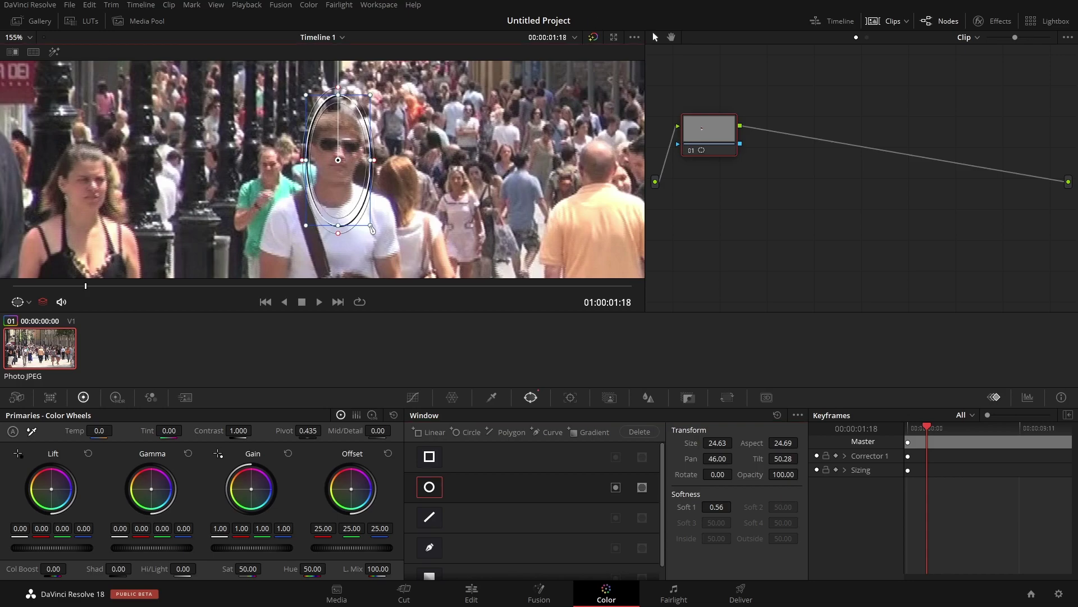
drag(338, 153, 334, 151)
click(30, 37)
click(26, 52)
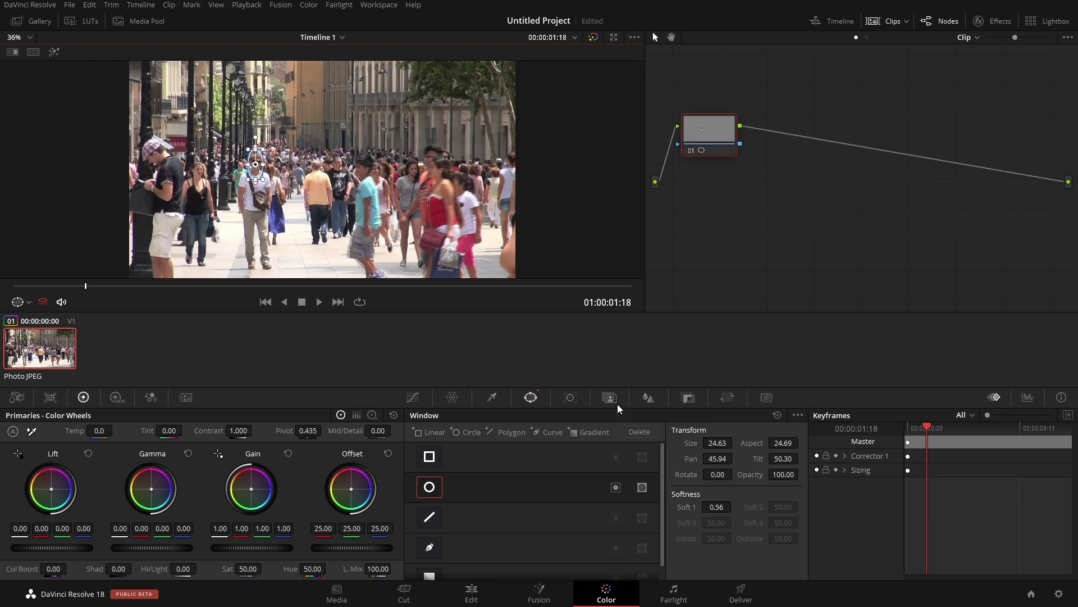
- Blur the inside of the oval with a Radius of 1.13 and check the blur as far as frame 01:00:03:00
click(648, 397)
drag(479, 489, 472, 483)
scroll(266, 197, up, 1)
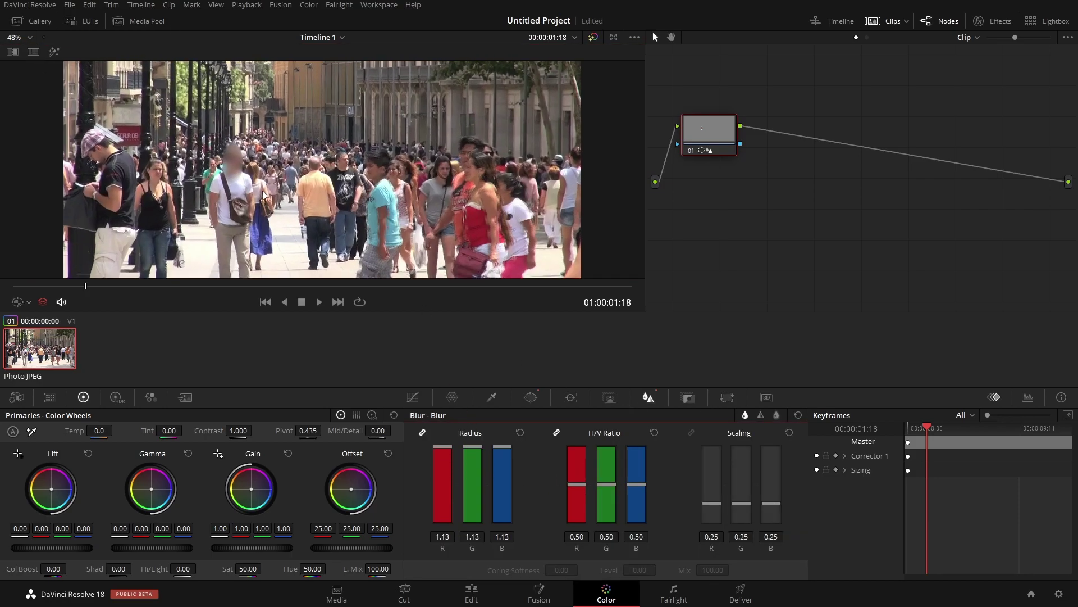
scroll(267, 197, up, 2)
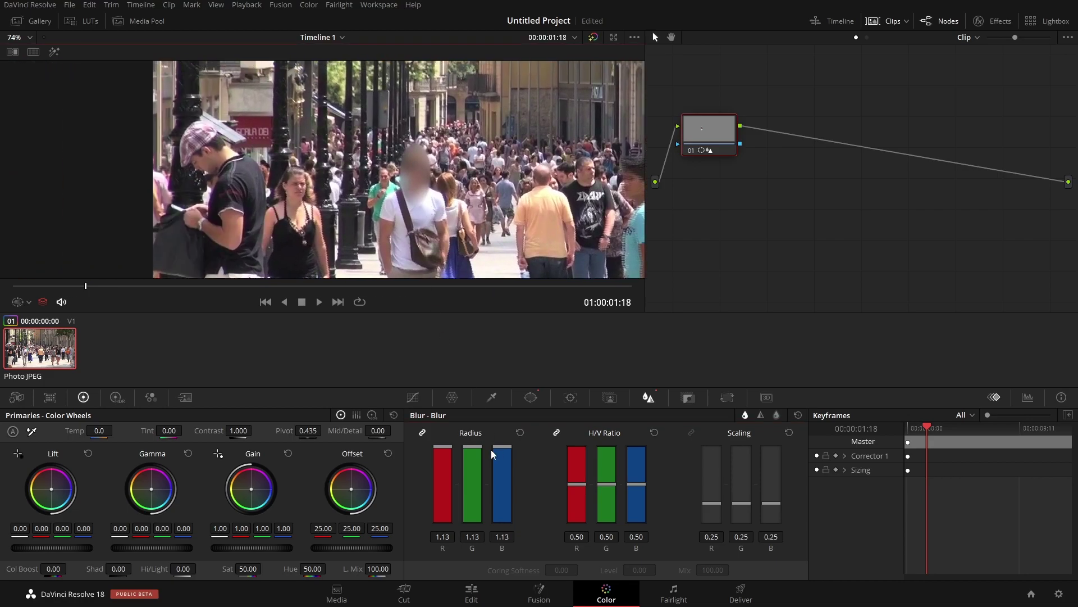
drag(91, 286, 149, 319)
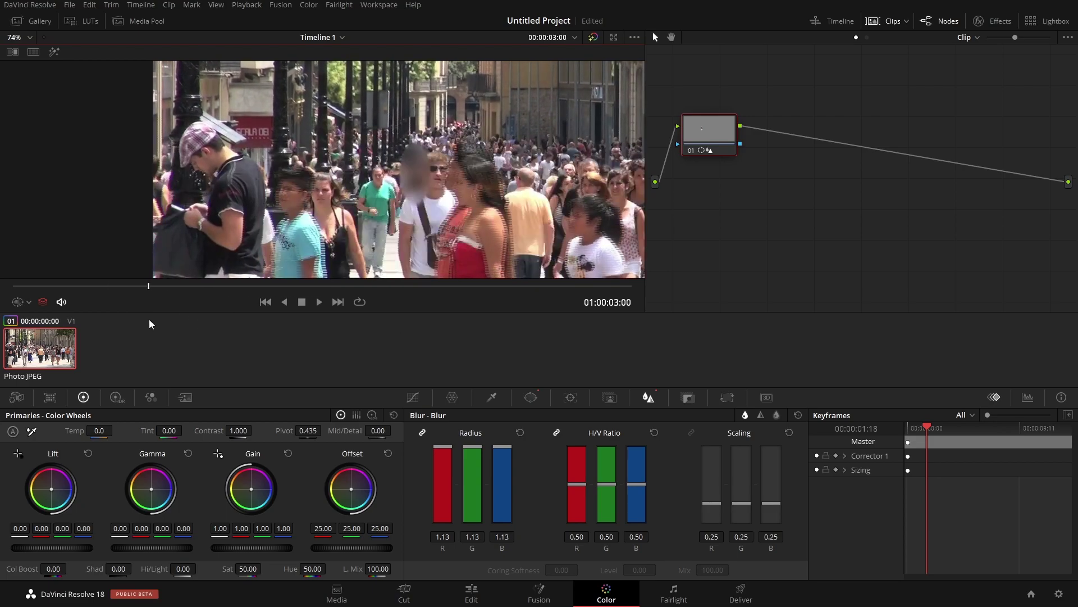
- At frame 01:00:01:06, refit the oval window to the man's head with Pan 45.67, Tilt 50.16 and Aspect 26.45
click(530, 399)
drag(148, 294, 67, 286)
drag(414, 176, 407, 186)
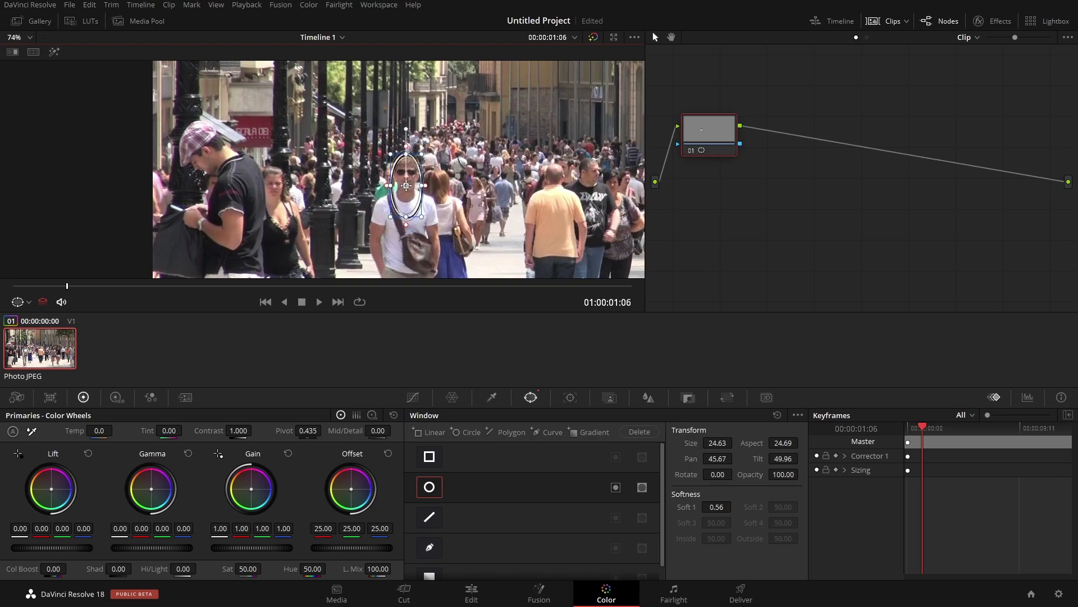
drag(407, 224, 407, 178)
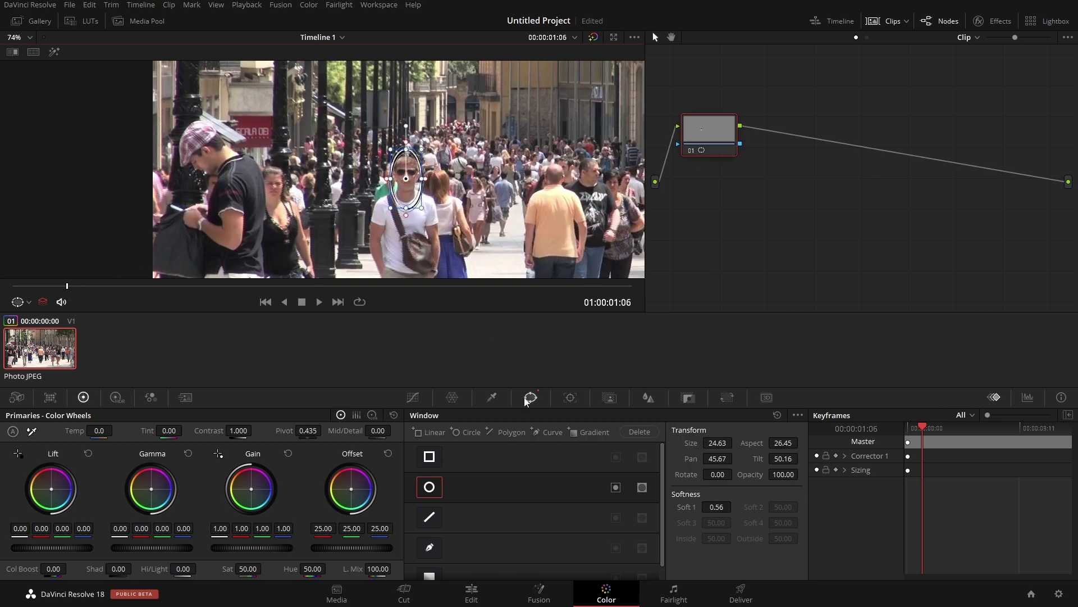
- Try tracking the oval window forward and in reverse with Rotate and 3D enabled, and clear the tracking data
click(570, 397)
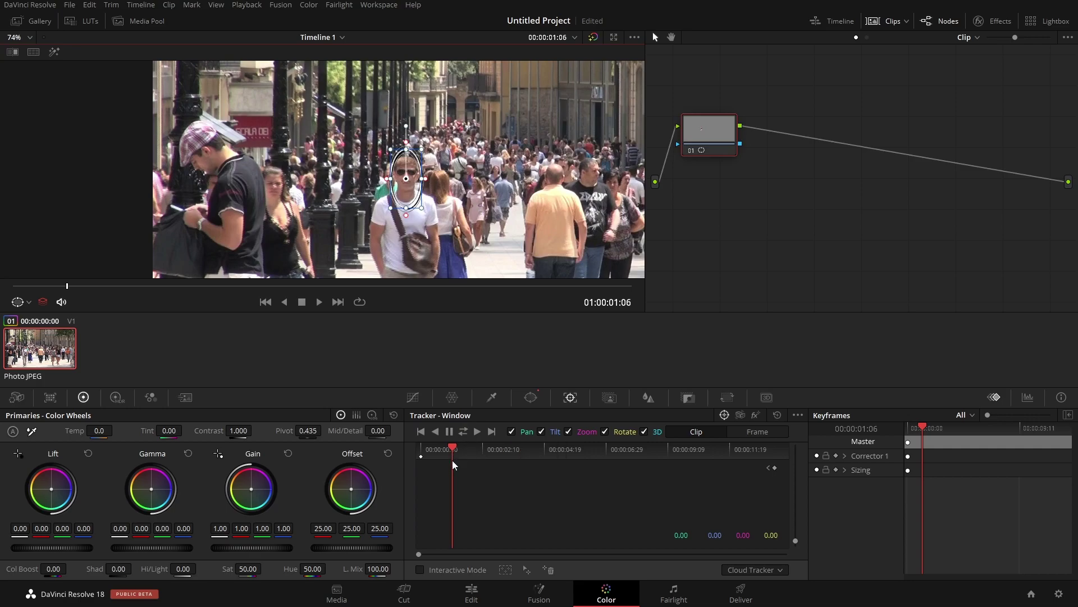
click(463, 432)
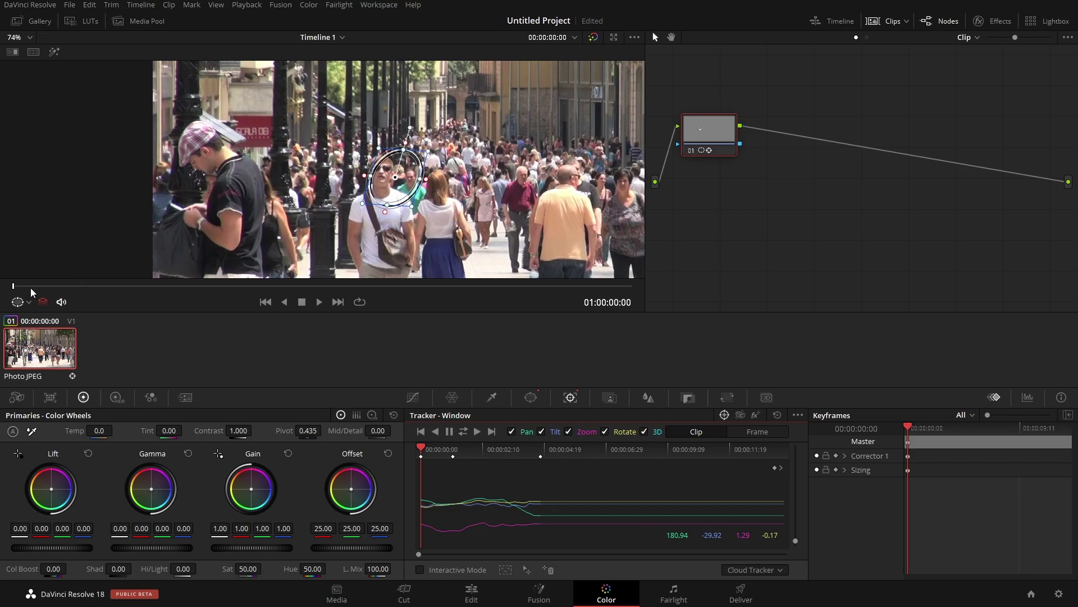
key(space)
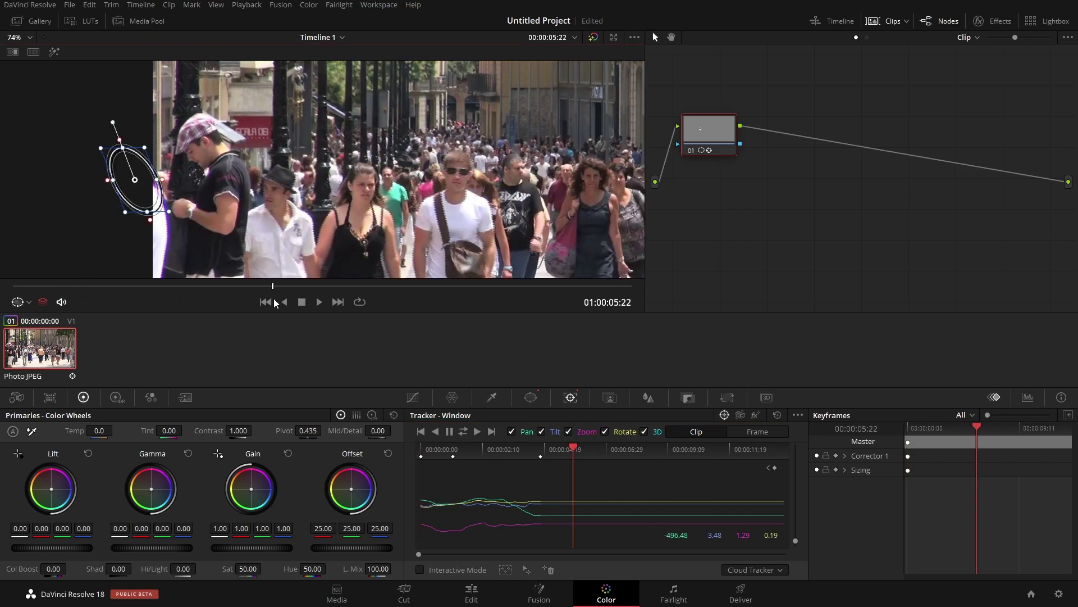
drag(273, 287, 150, 288)
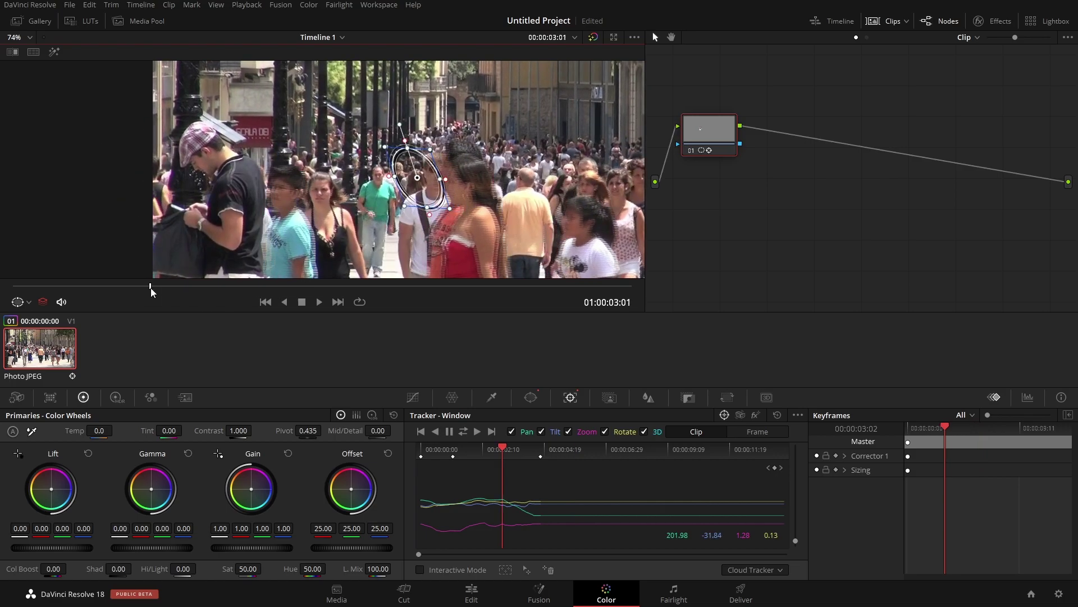
click(777, 415)
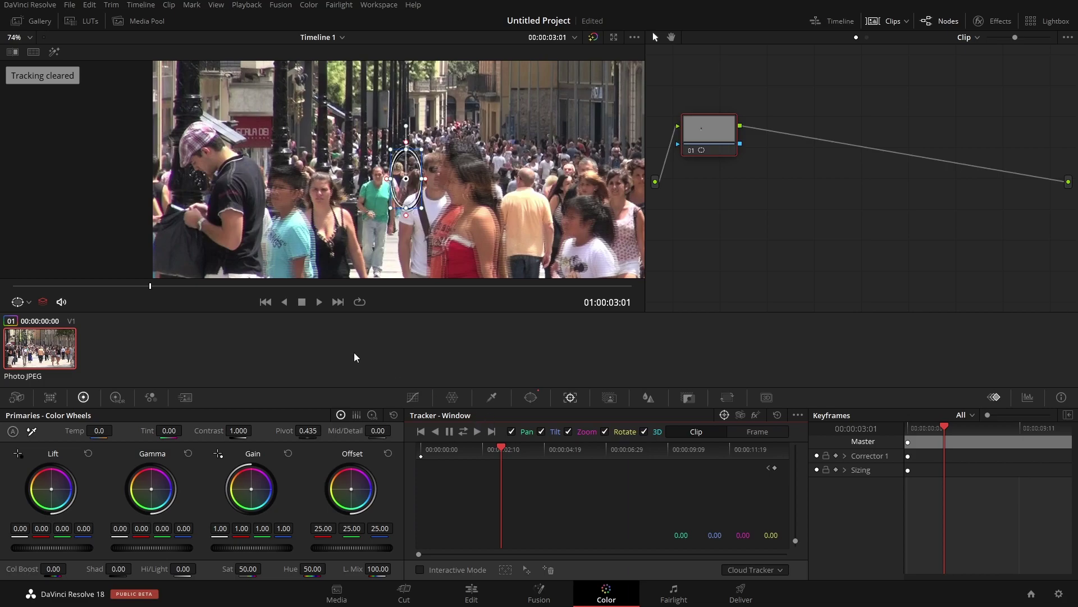
- From frame 01:00:01:08, track the oval forward and in reverse using Pan, Tilt and Zoom, without Rotate and 3D
drag(139, 288, 70, 288)
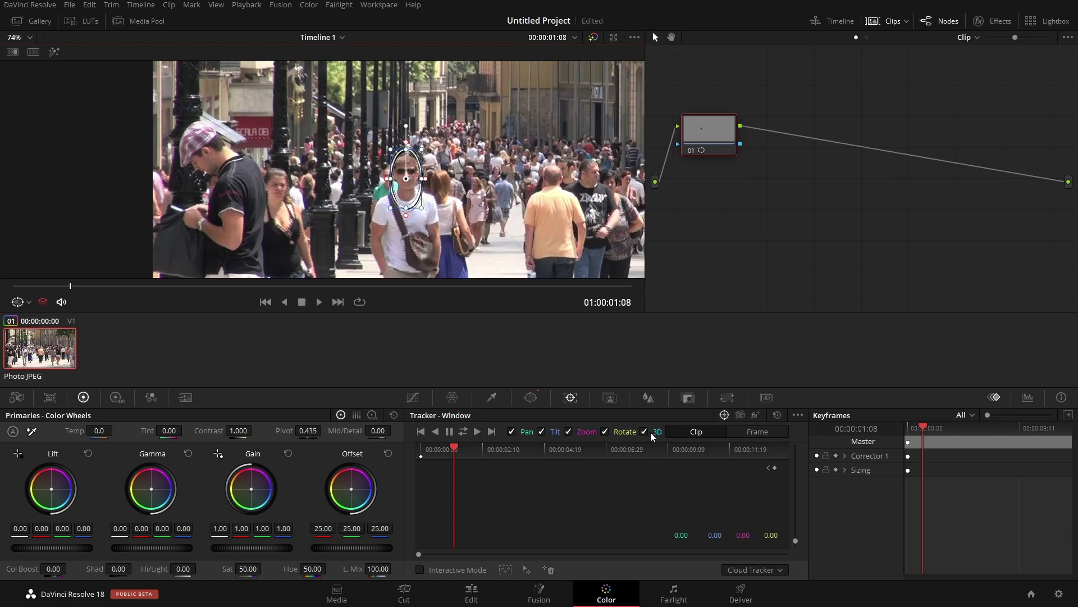
click(605, 431)
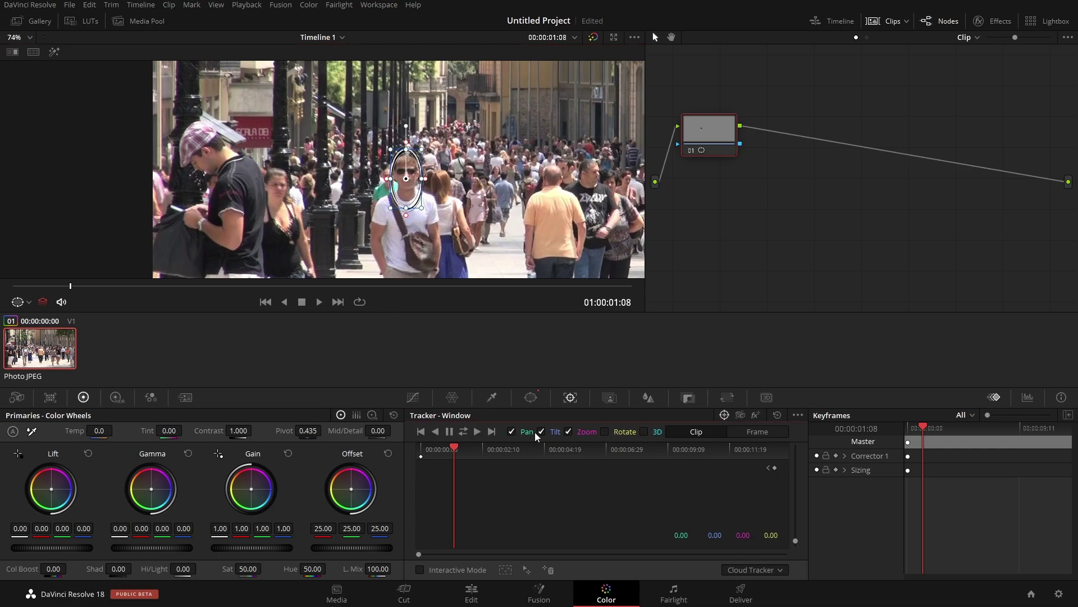
click(463, 431)
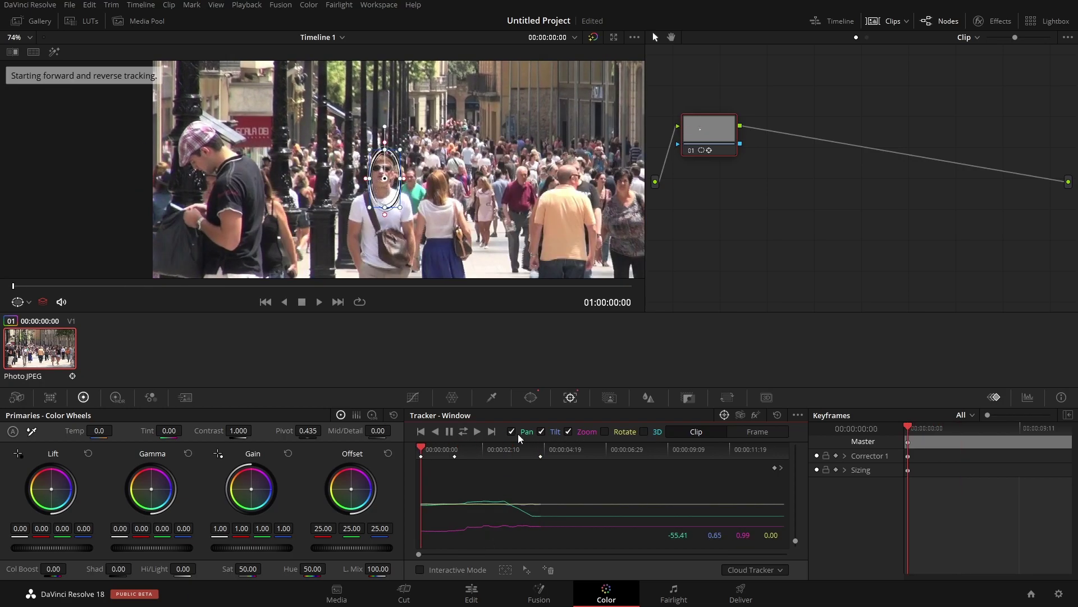
- Review the tracked oval up to frame 01:00:03:20 and back to 01:00:02:26, saving the project along the way
drag(34, 285, 179, 292)
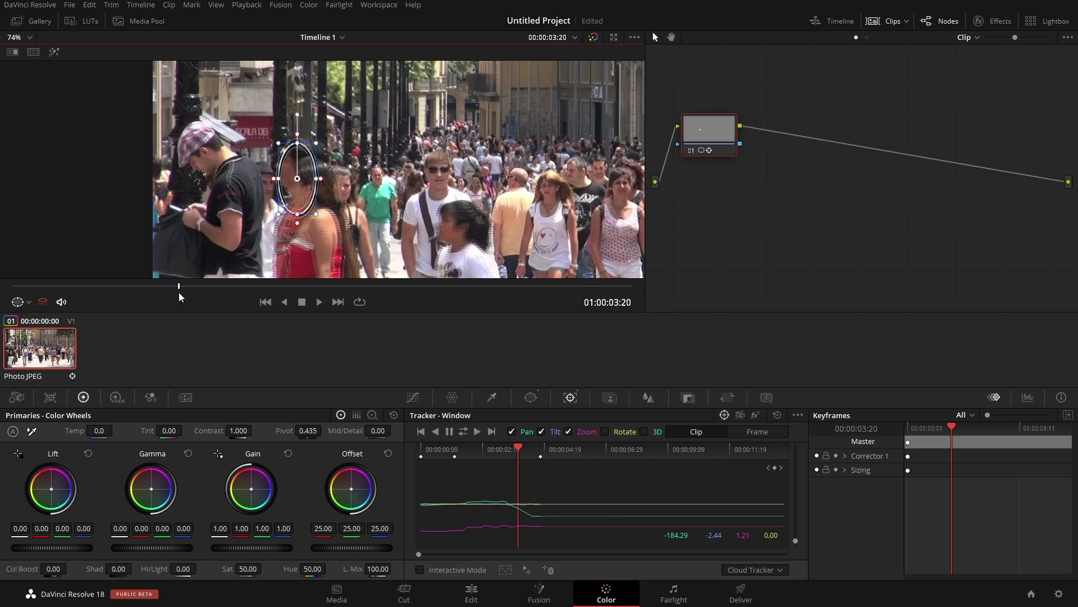
click(25, 37)
click(23, 49)
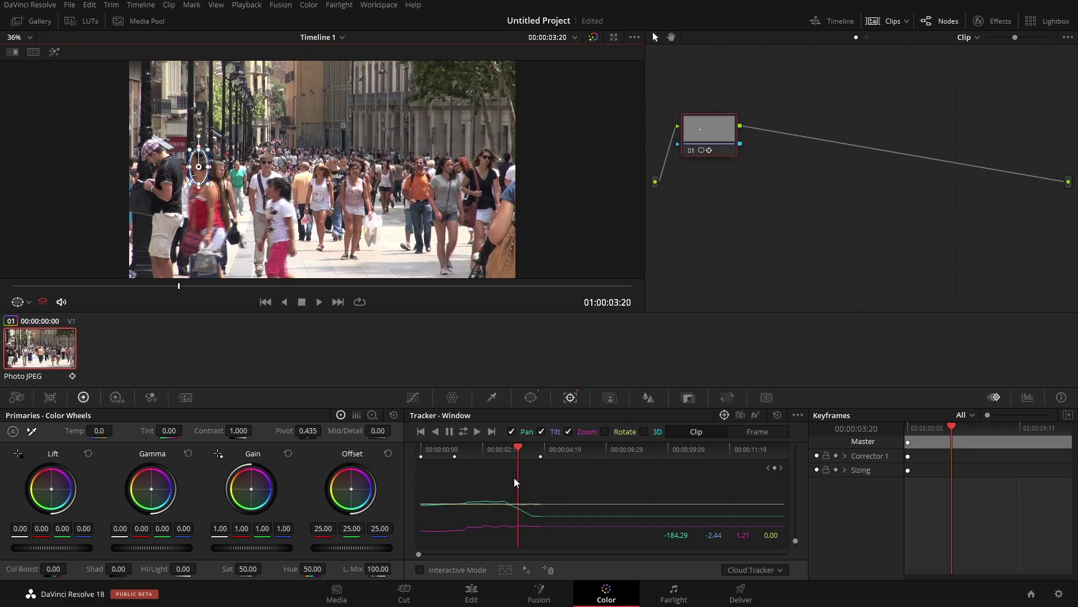
key(ctrl+s)
drag(198, 166, 149, 290)
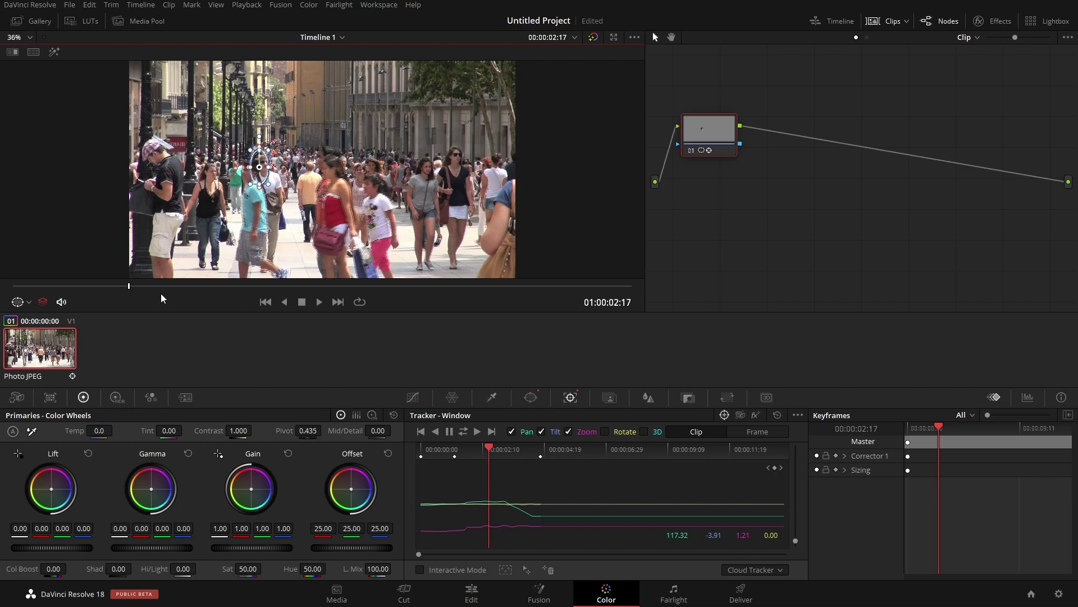
drag(132, 287, 143, 286)
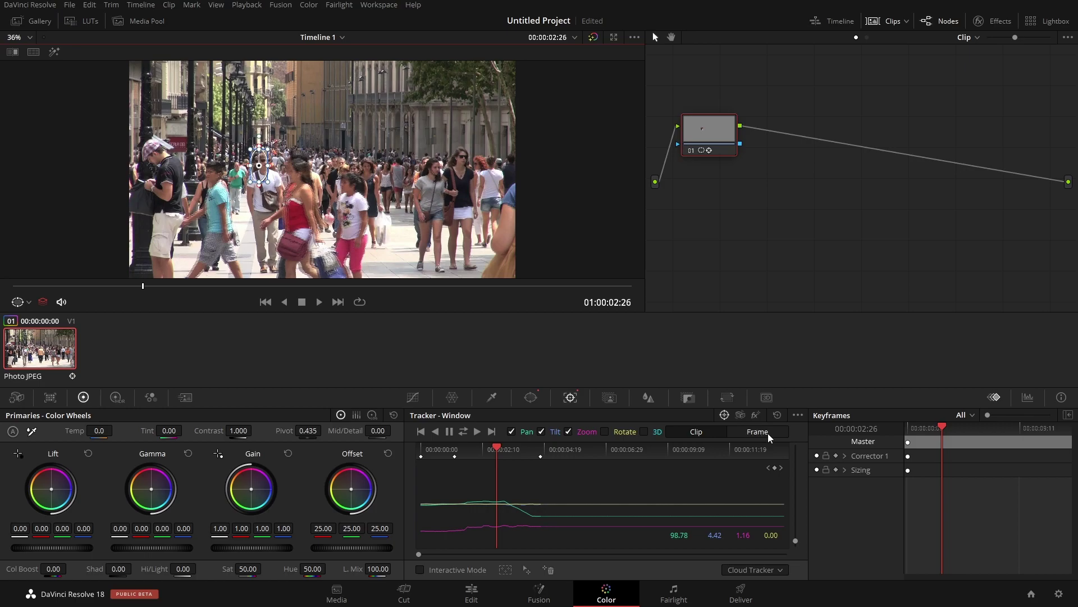
- Reset the tracking data, recentre the oval on the man's head at frame 01:00:01:20 and track it forward and in reverse
drag(139, 287, 88, 286)
click(777, 415)
drag(251, 164, 256, 167)
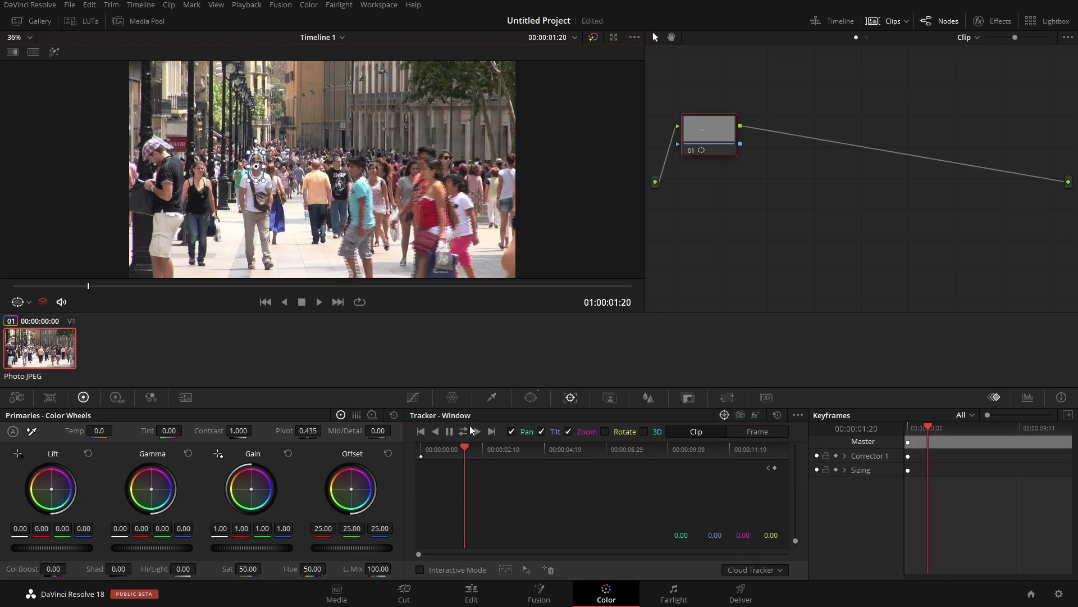
click(469, 428)
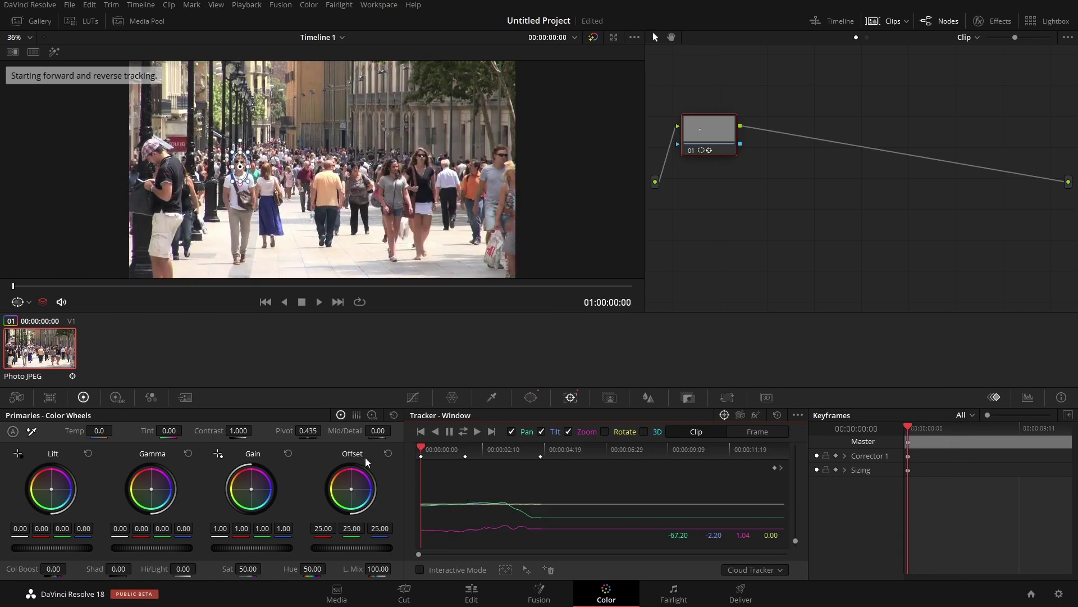
- In Frame mode, reposition the oval over the man's head at frames 01:00:03:05, 01:00:03:12 and 01:00:03:17
drag(15, 288, 156, 292)
click(761, 433)
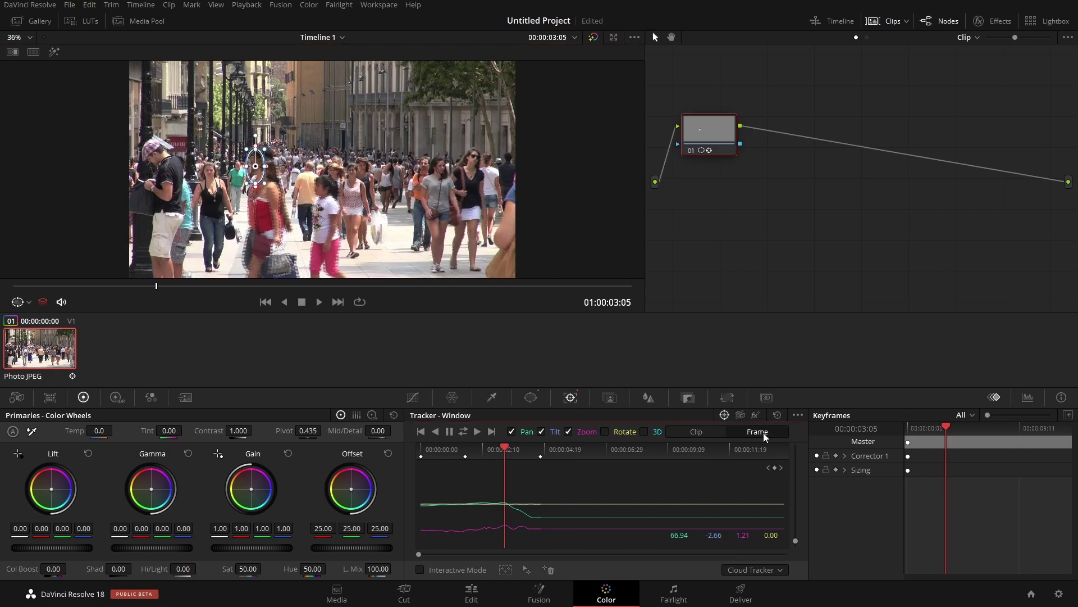
drag(253, 165, 264, 166)
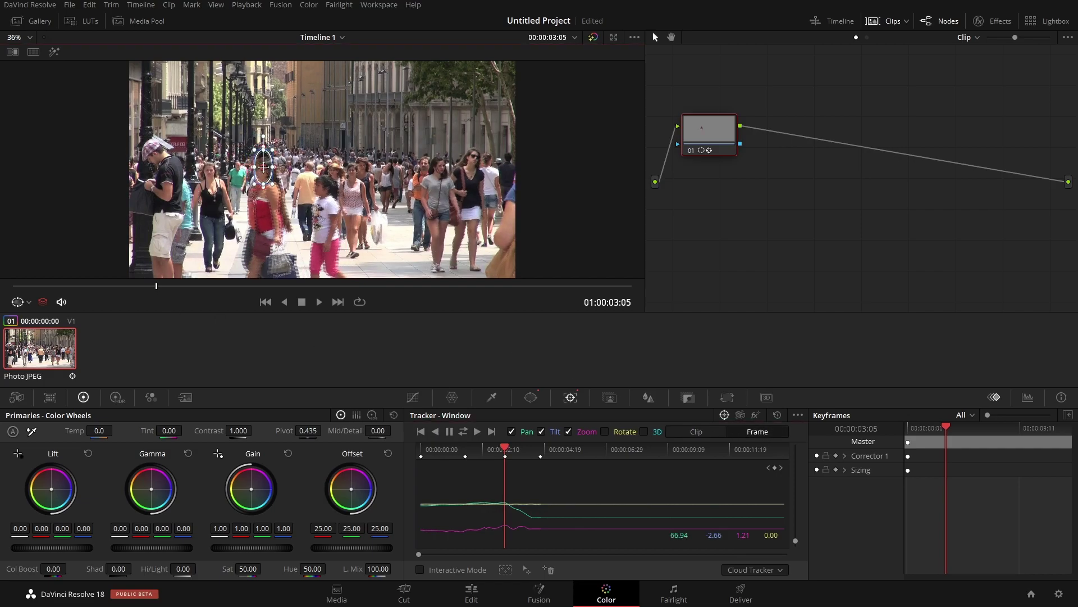
drag(154, 287, 187, 291)
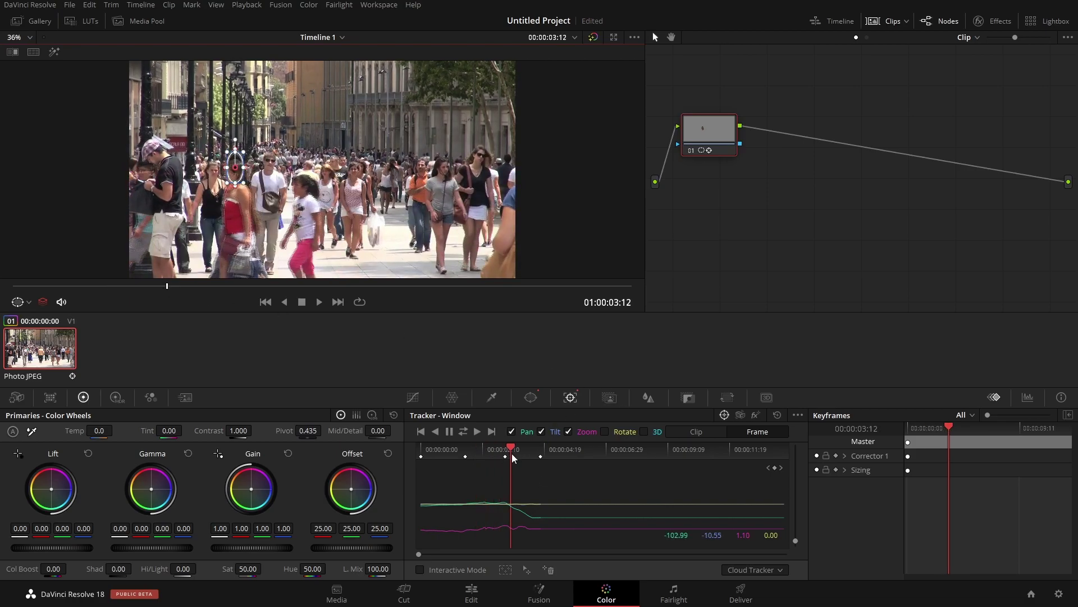
mouse_move(180, 284)
mouse_down()
mouse_move(199, 284)
mouse_move(174, 288)
mouse_up()
drag(224, 164, 267, 164)
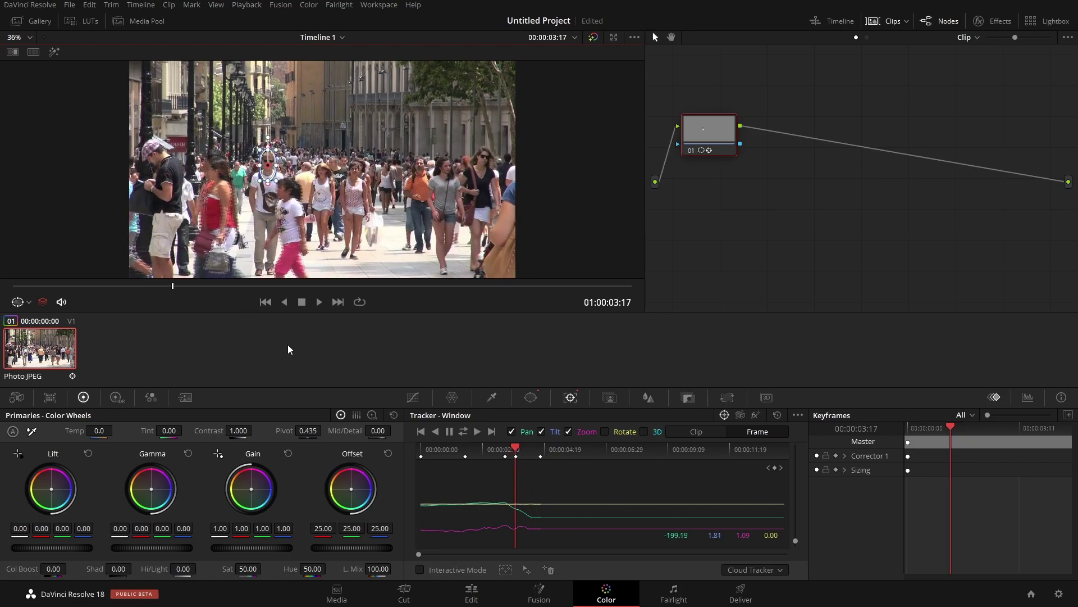
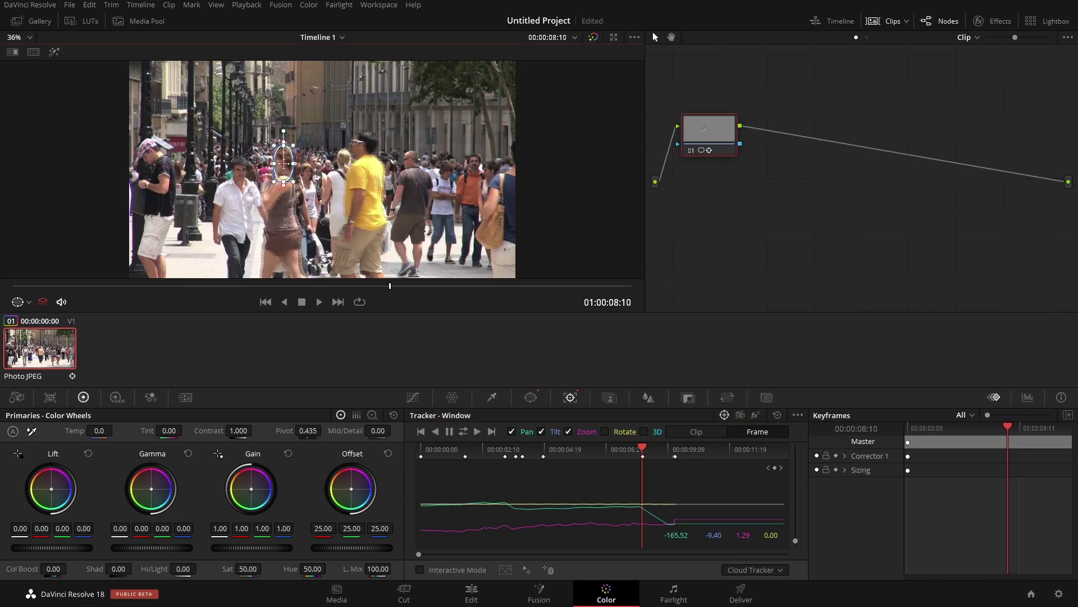
- In Frame mode, correct the oval's position on the man's head at frames 01:00:08:19, 01:00:09:00, 01:00:09:06 and 01:00:07:27
drag(646, 448, 650, 448)
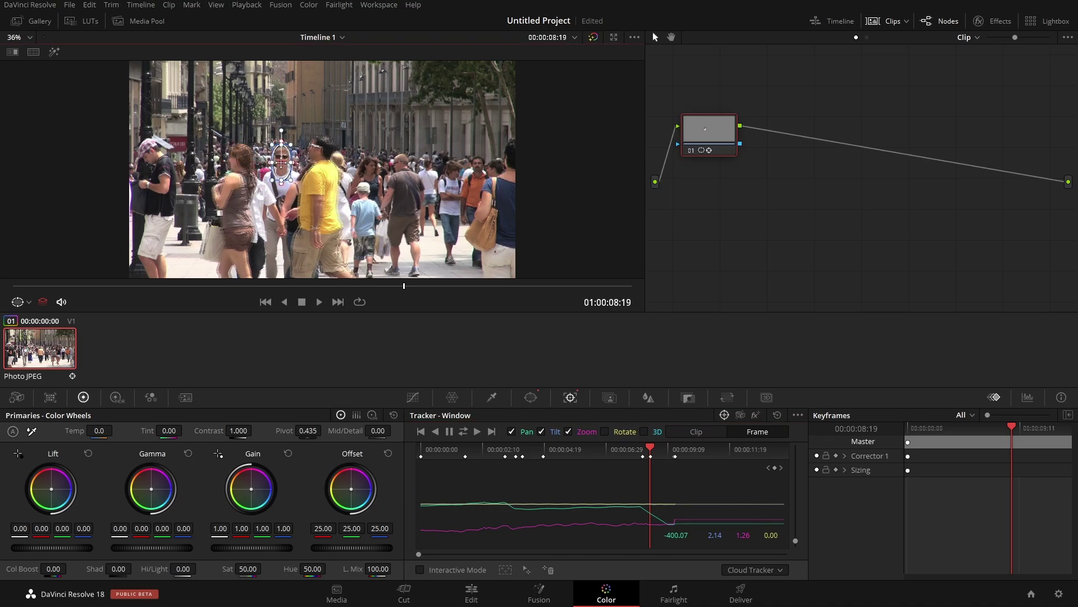
drag(650, 449, 660, 447)
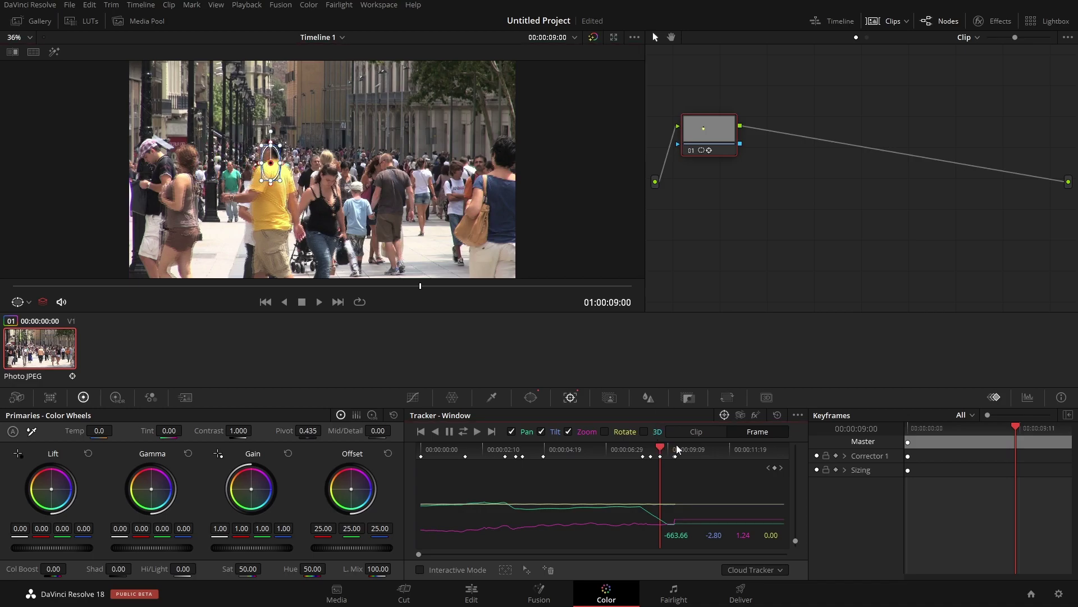
mouse_move(661, 452)
mouse_down()
mouse_move(649, 448)
mouse_move(674, 448)
mouse_move(665, 444)
mouse_up()
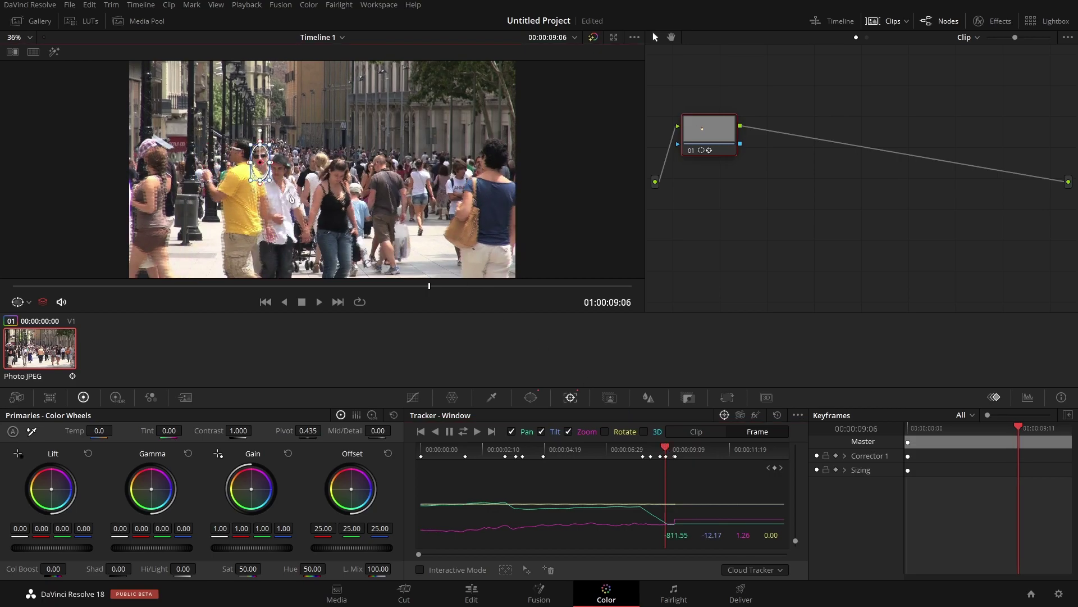
key(j)
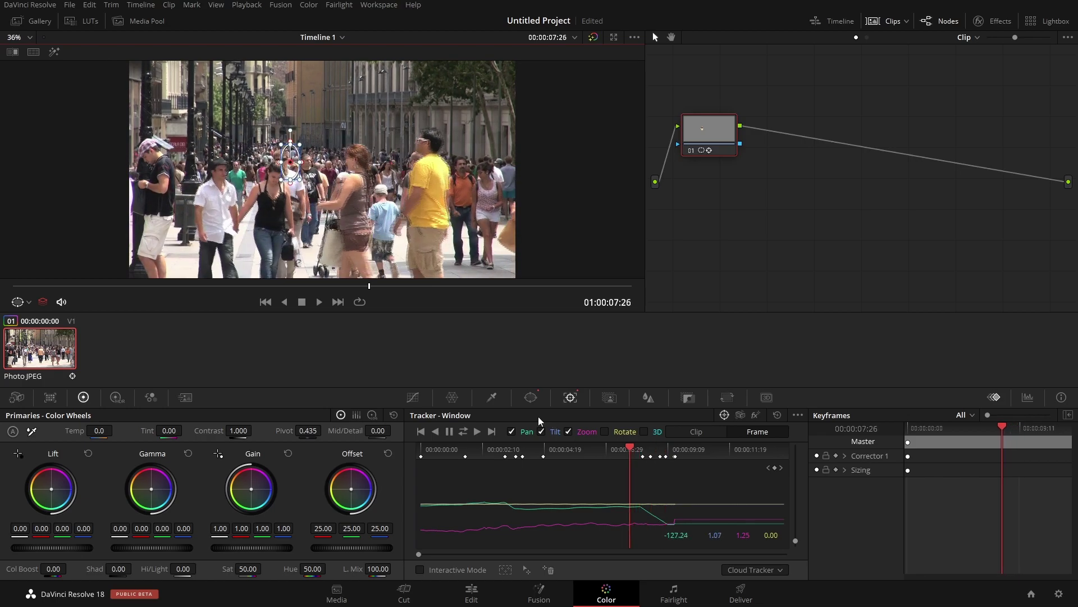
key(l)
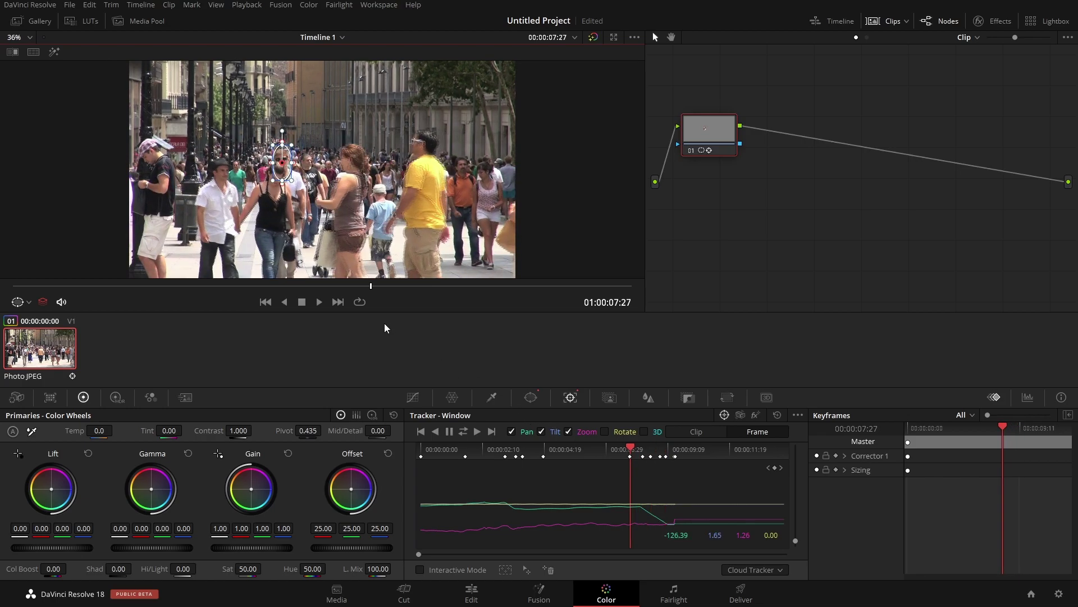
key(j)
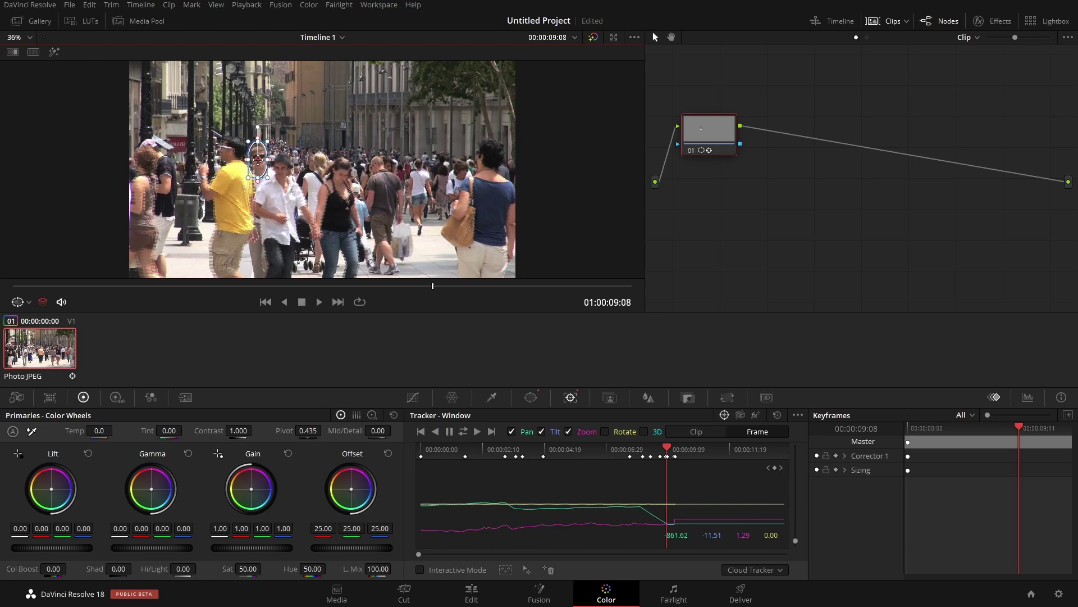
- Track the oval forward from frame 01:00:09:08 and review the tracked window across the clip
click(477, 431)
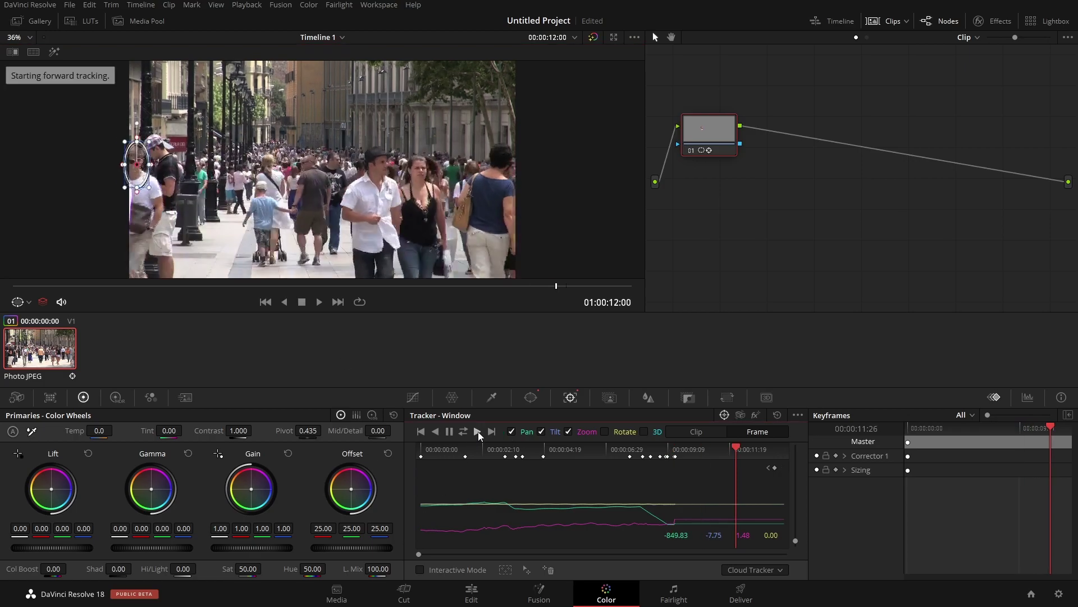
key(j)
key(j)
key(j)
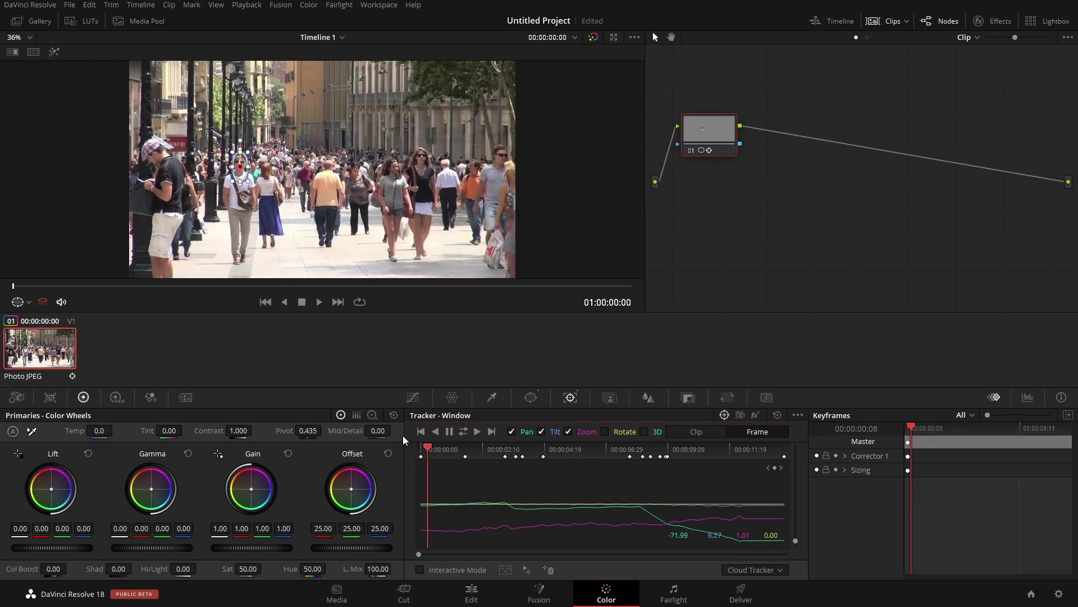
drag(484, 447, 723, 448)
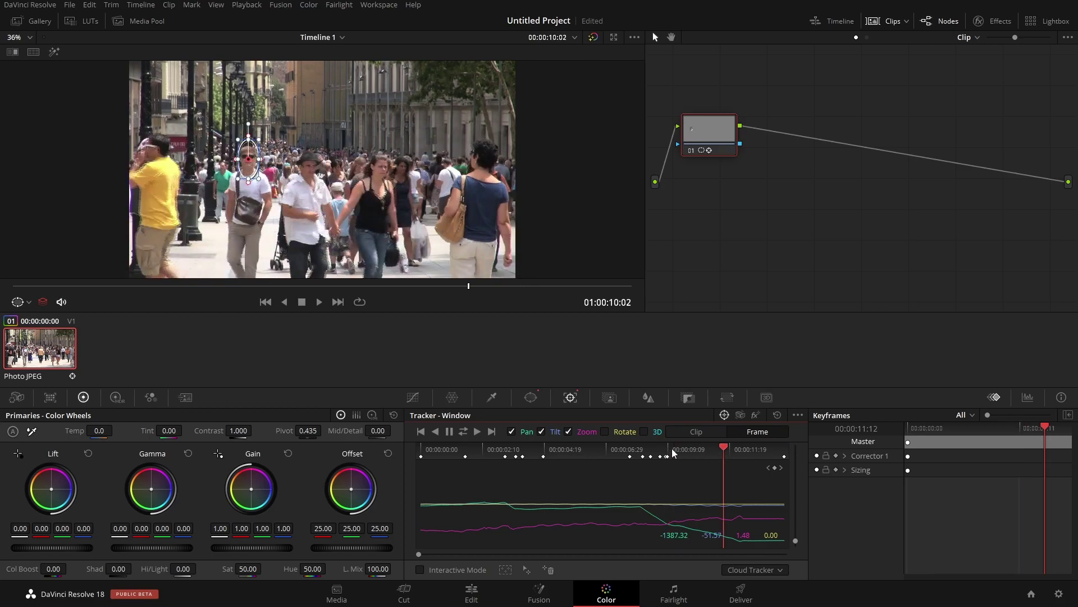
drag(541, 449, 693, 466)
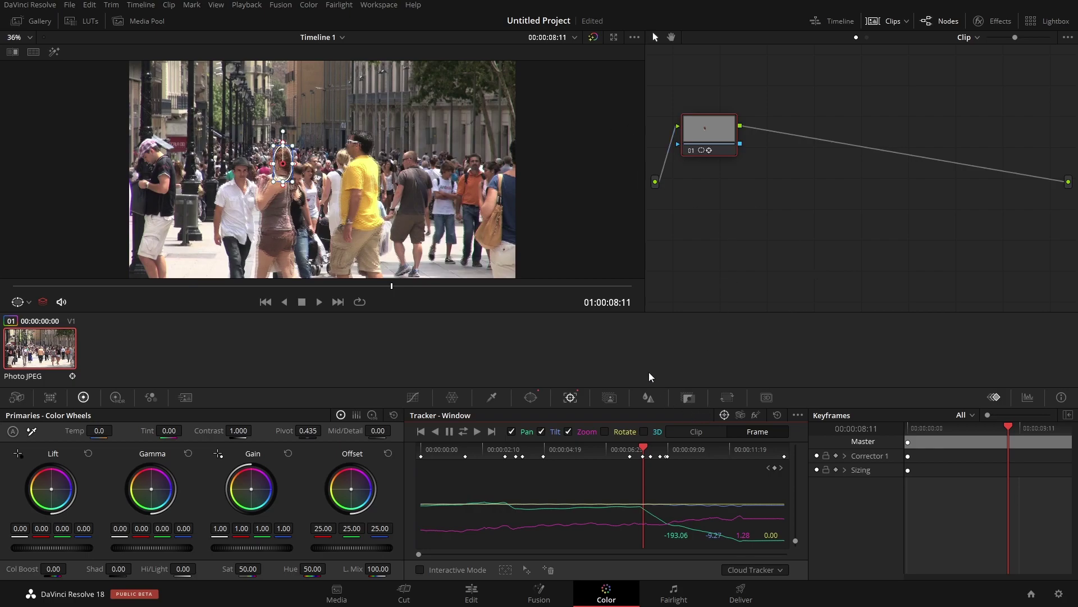
drag(391, 285, 441, 286)
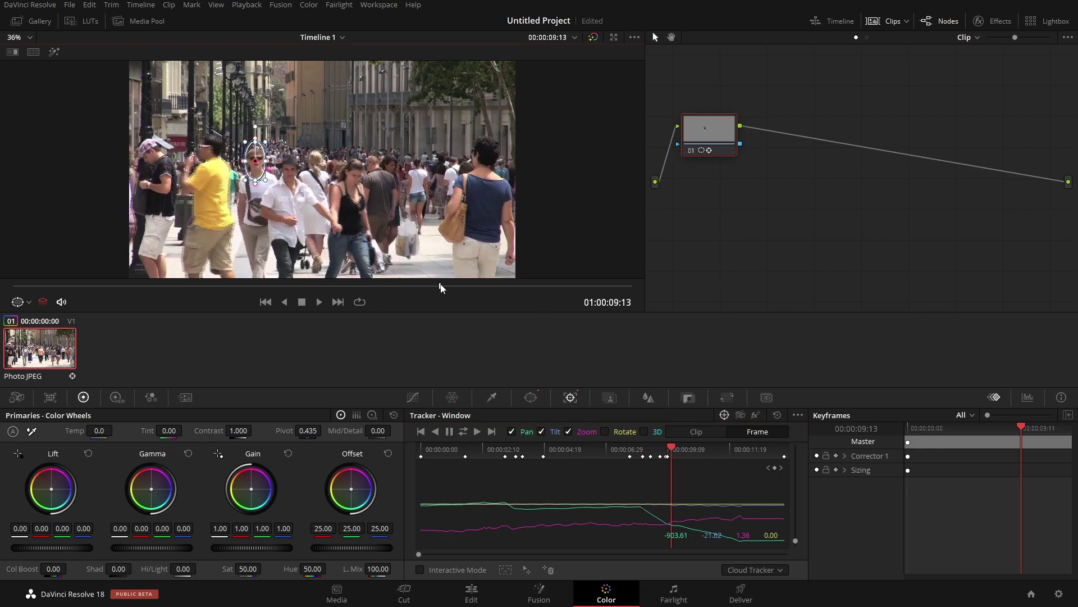
- Raise the blur Radius to 1.00 inside the oval and play the clip full screen from the start
click(648, 397)
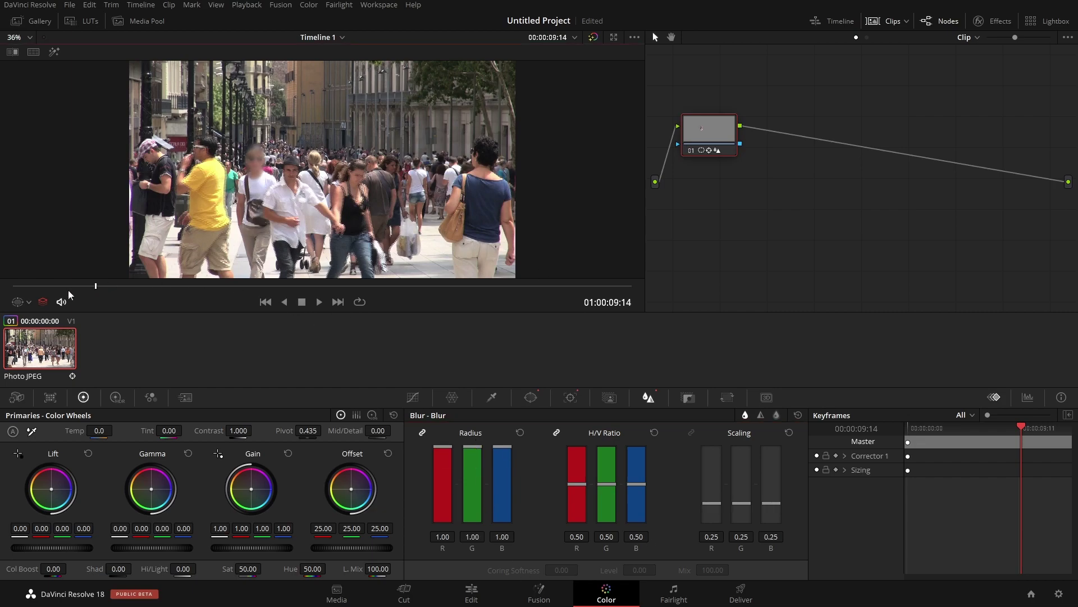
key(Home)
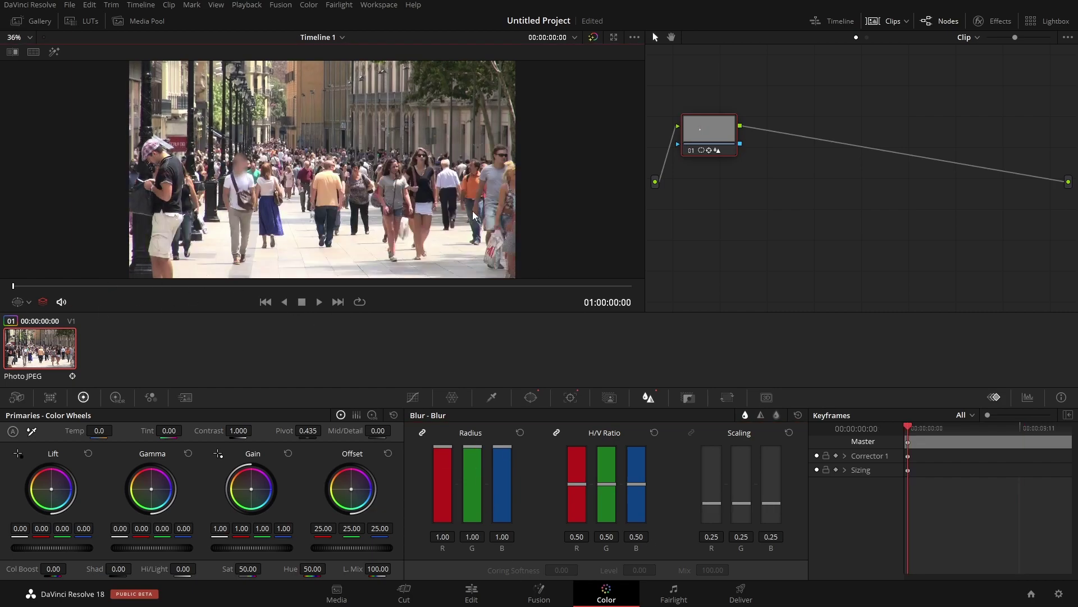
key(ctrl+f)
key(space)
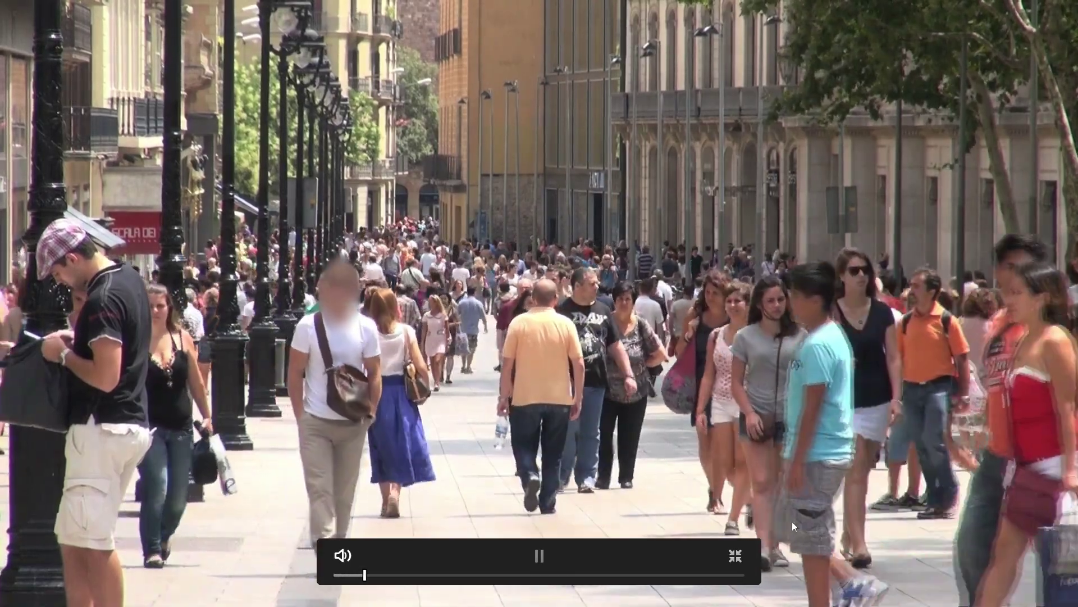
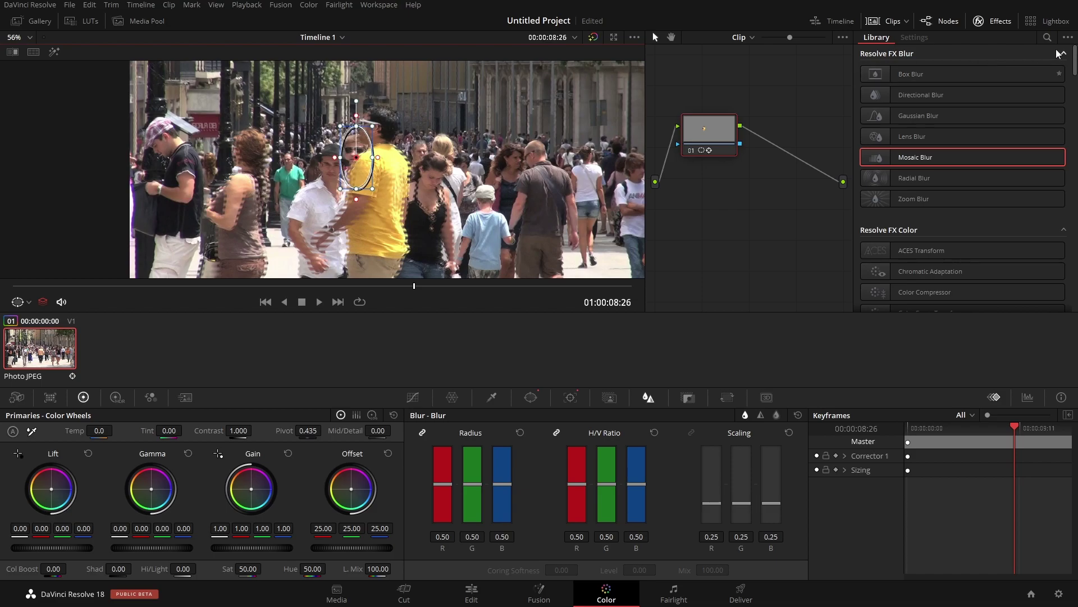
- Search the effects library for "blur" and apply Mosaic Blur to node 01
click(1047, 37)
text(blur)
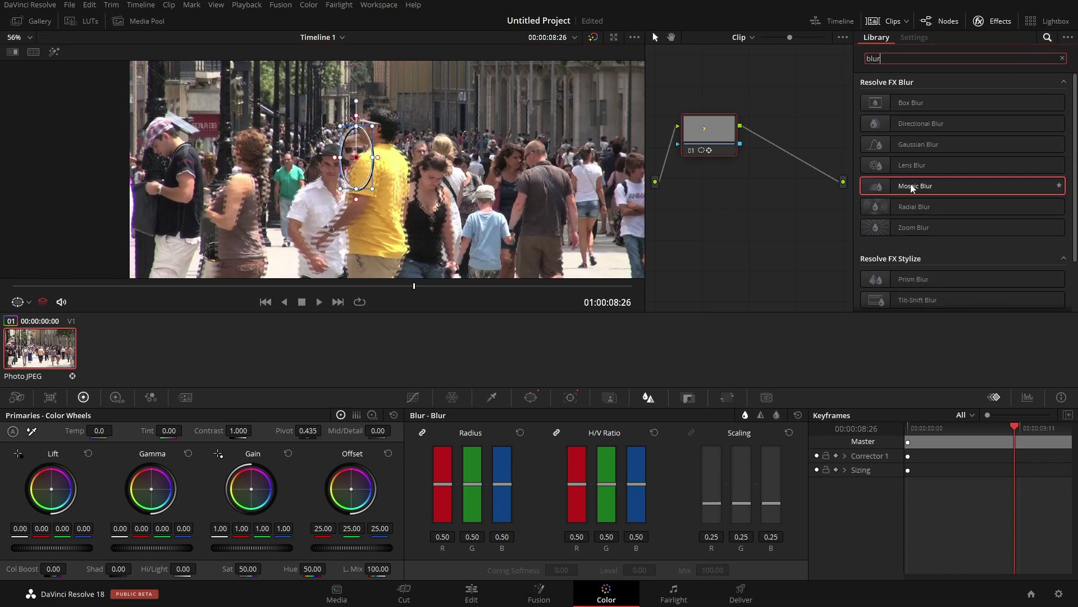
drag(911, 192, 697, 143)
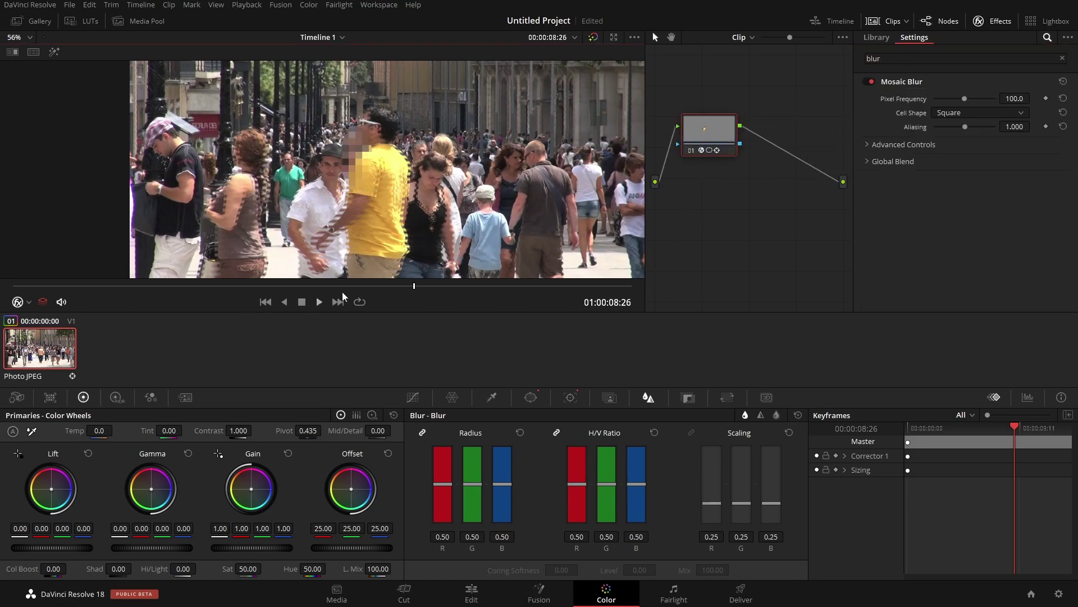
key(space)
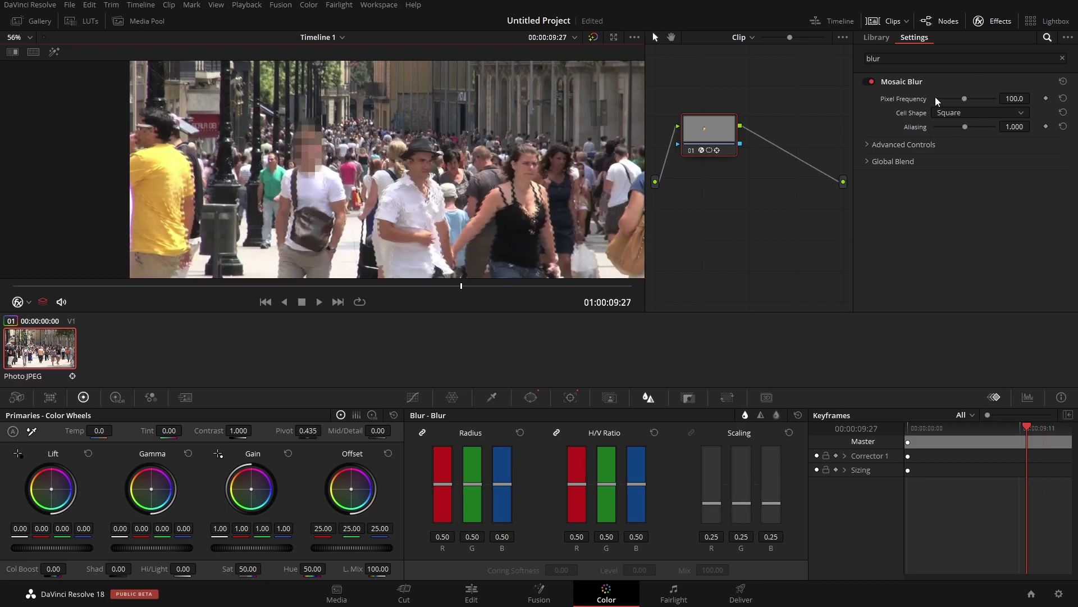
mouse_move(966, 98)
mouse_down()
mouse_move(982, 97)
mouse_move(954, 104)
mouse_up()
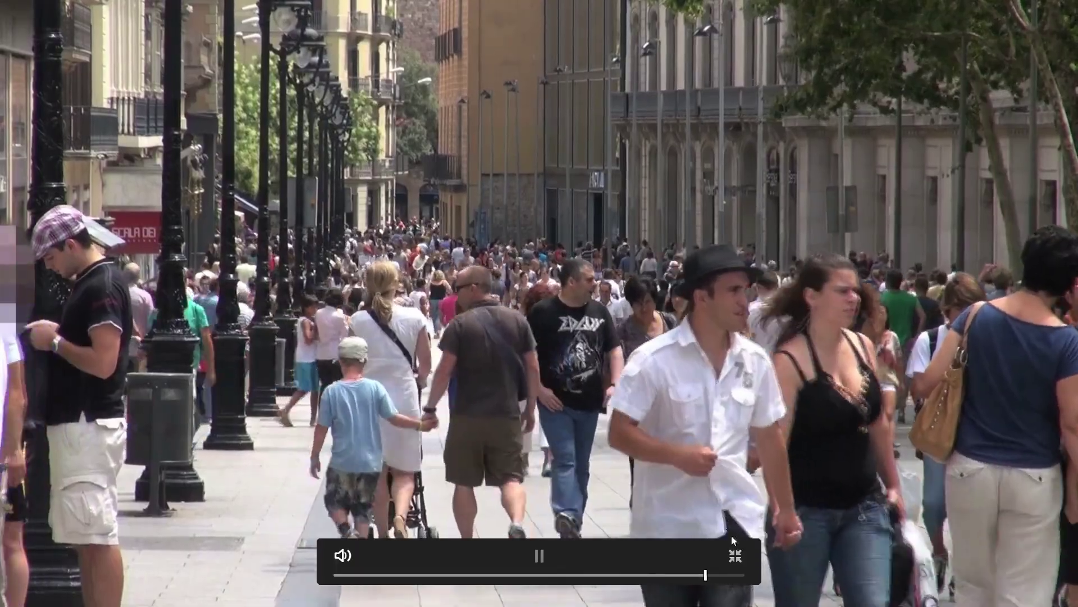
click(731, 534)
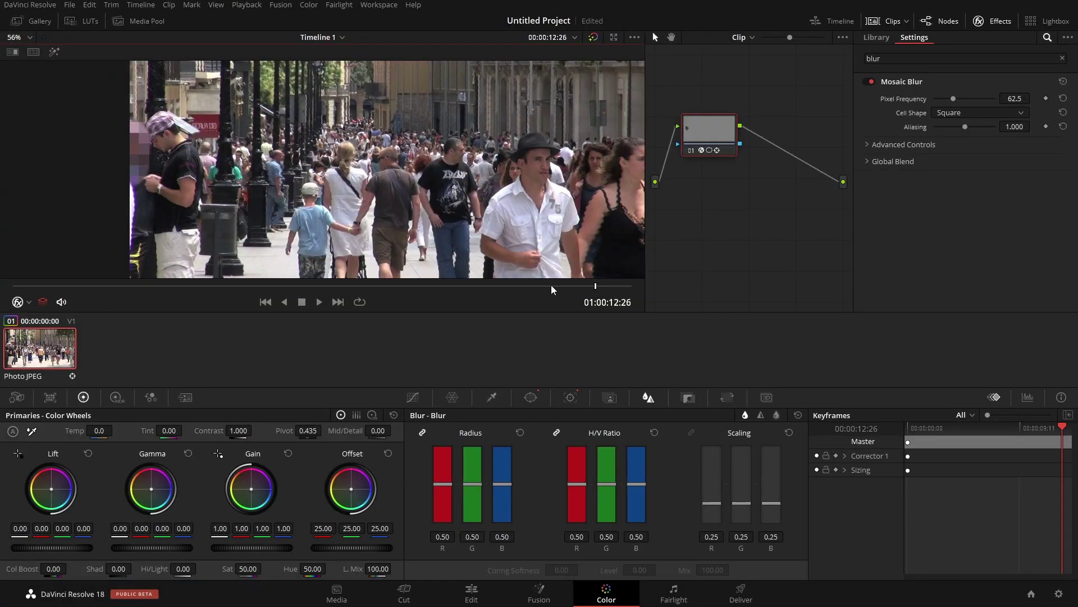
- Go to frame 01:00:06:16 and show the node's window shapes
drag(551, 284, 308, 286)
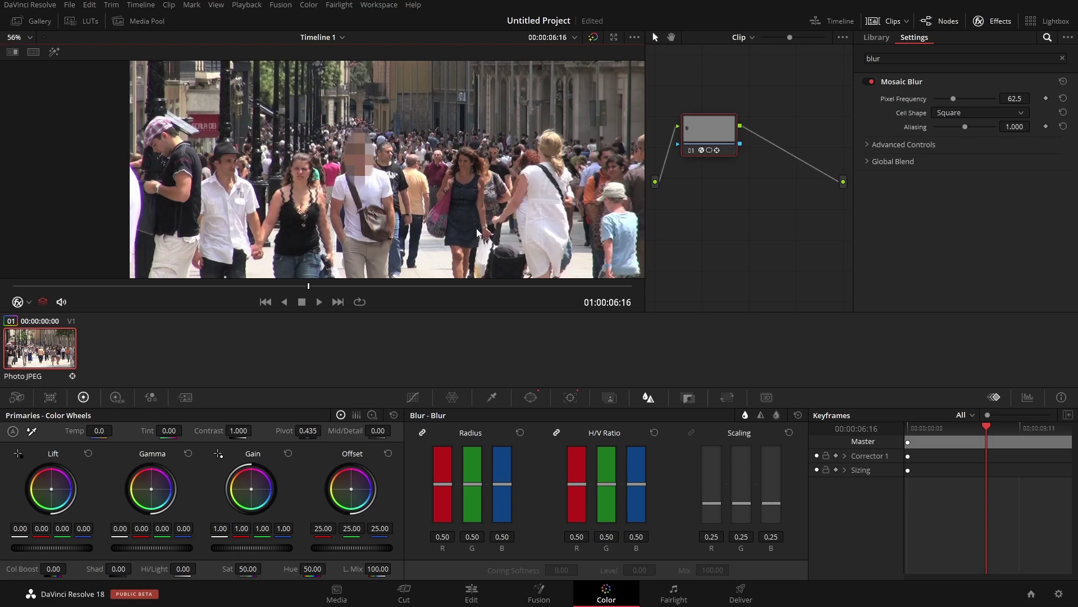
click(532, 397)
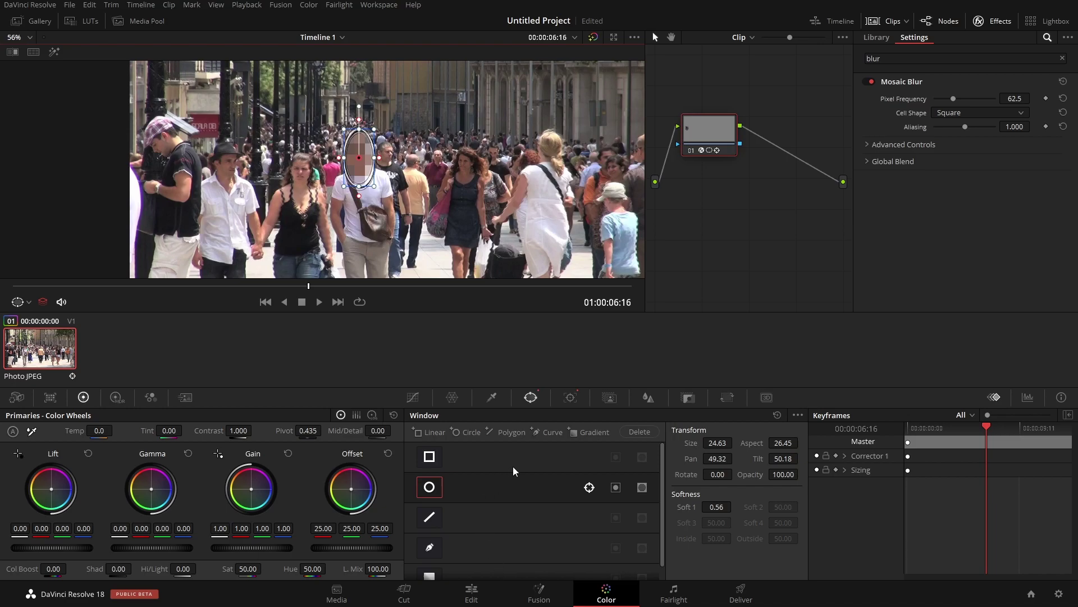
- Try a square window over the pedestrians beside the man, and disable it again
click(429, 456)
drag(433, 163, 496, 173)
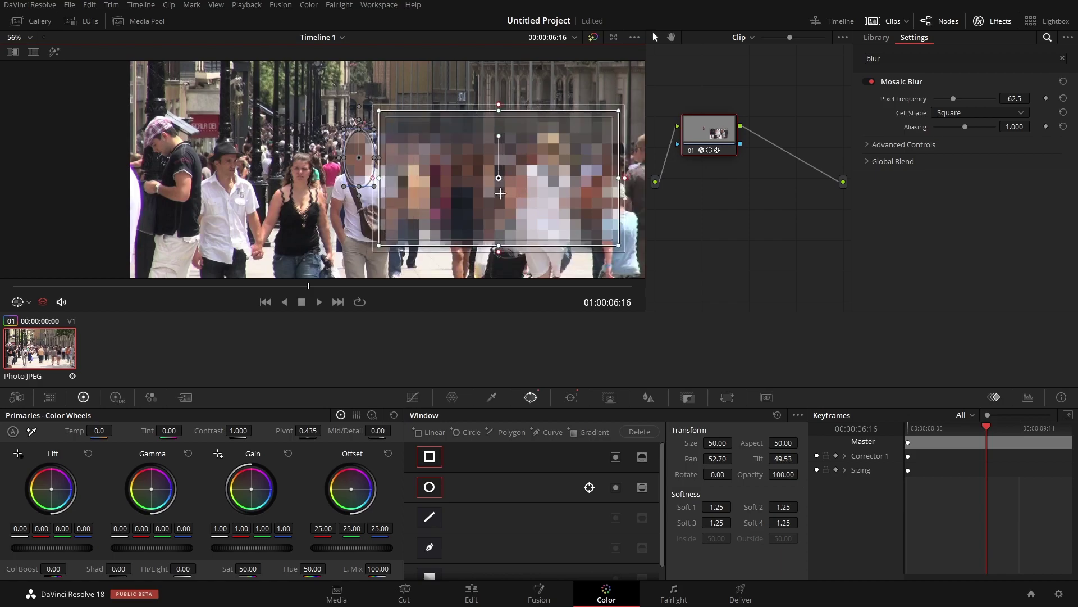
click(439, 460)
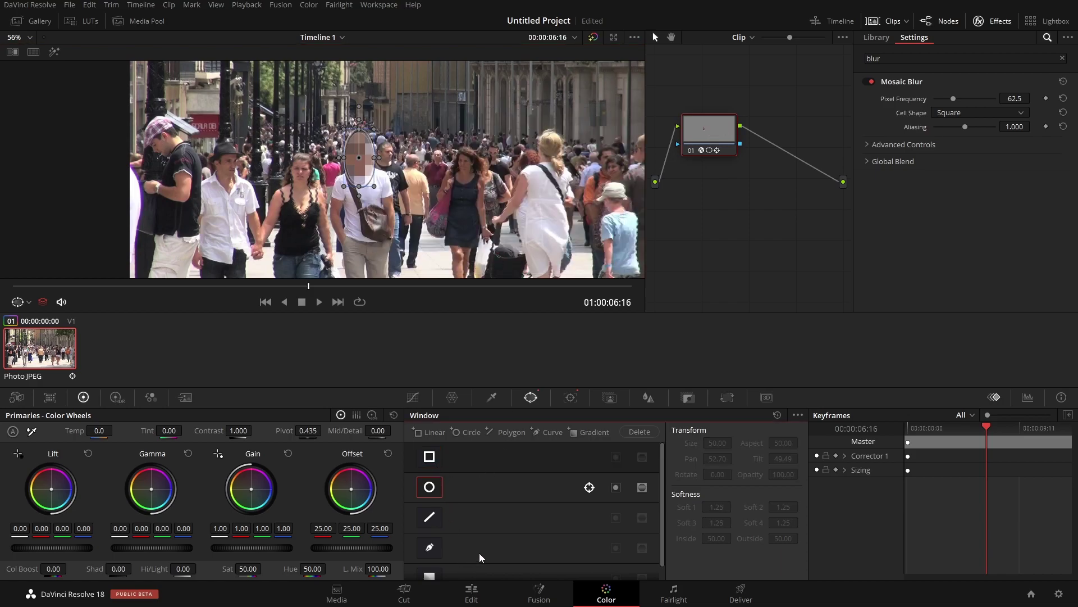
- Add a circle window around the dark-dressed woman's head with Size 32.23, Aspect 32.27 and Soft 1 0.34, disable Mosaic Blur and open the Tracker
click(467, 431)
drag(663, 542, 663, 513)
drag(519, 255, 477, 166)
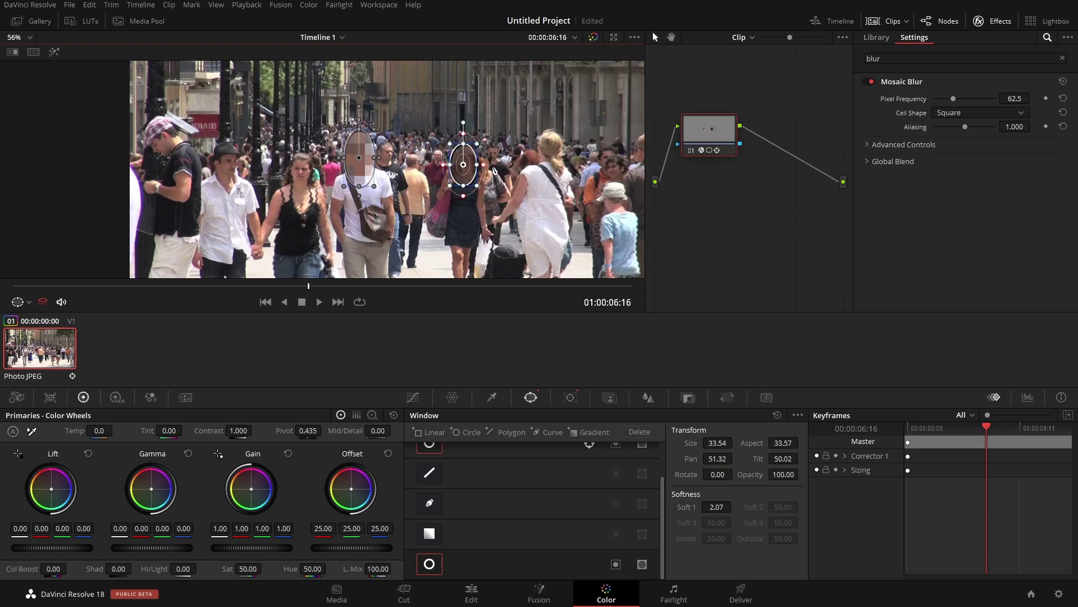
click(871, 82)
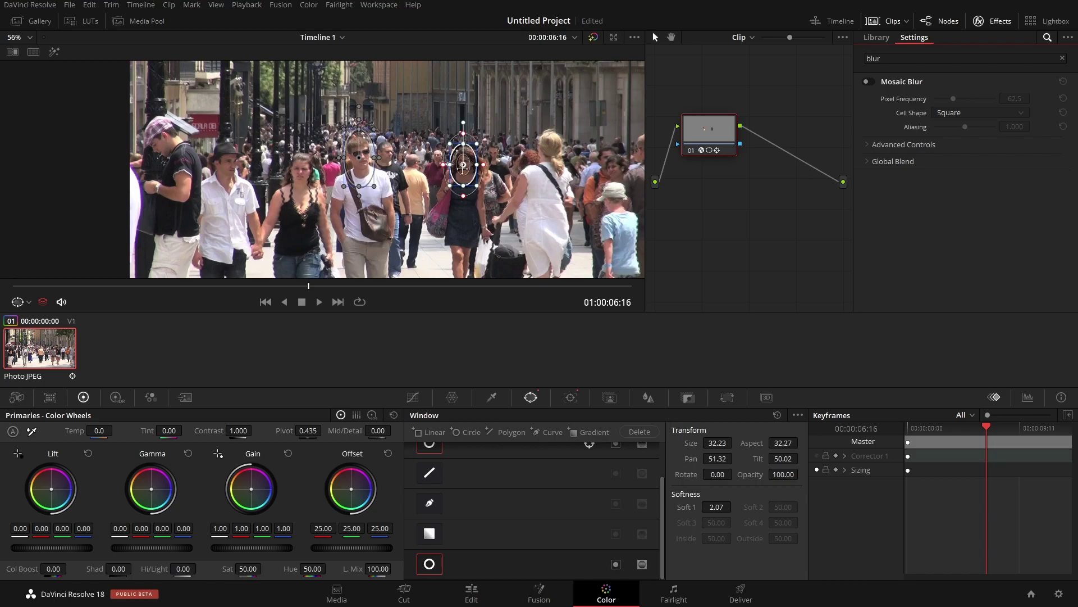
drag(487, 172, 484, 174)
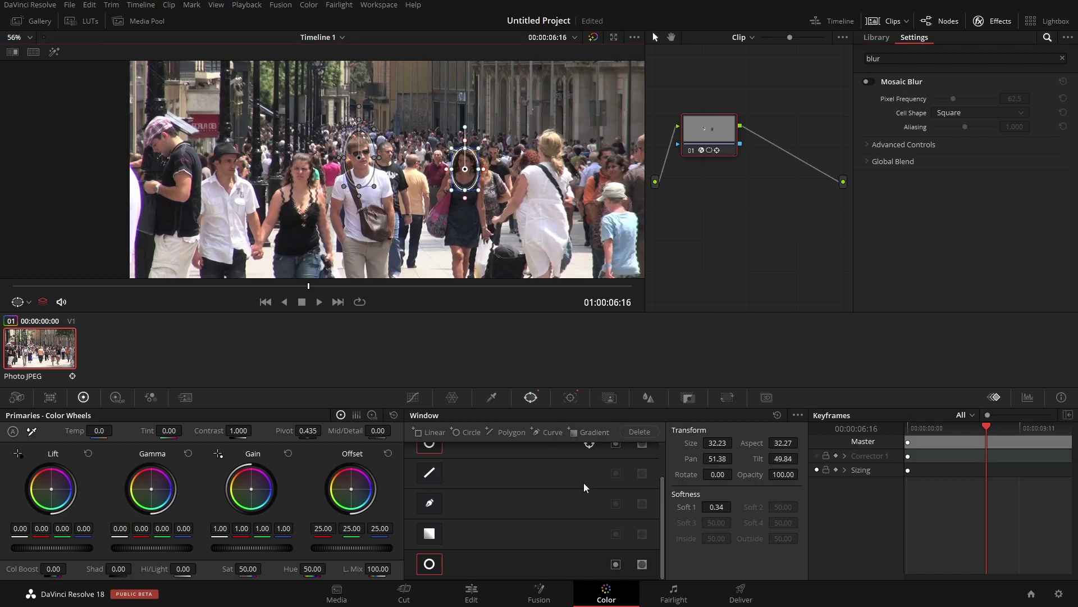
click(571, 399)
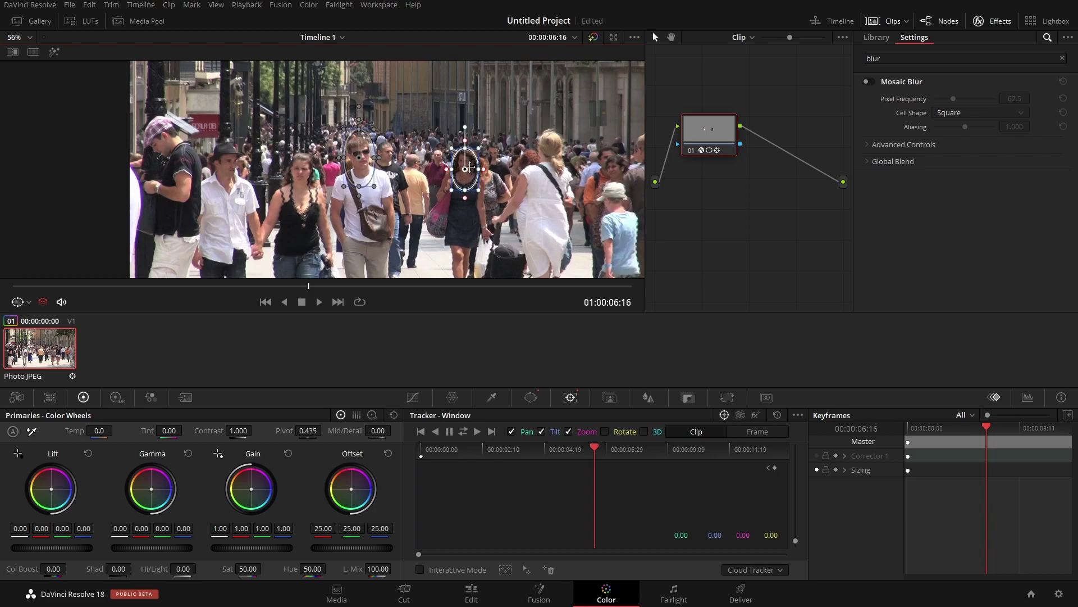
- Track the dark-dressed woman's window forward and in reverse, and re-enable Mosaic Blur at frame 01:00:06:11
click(362, 160)
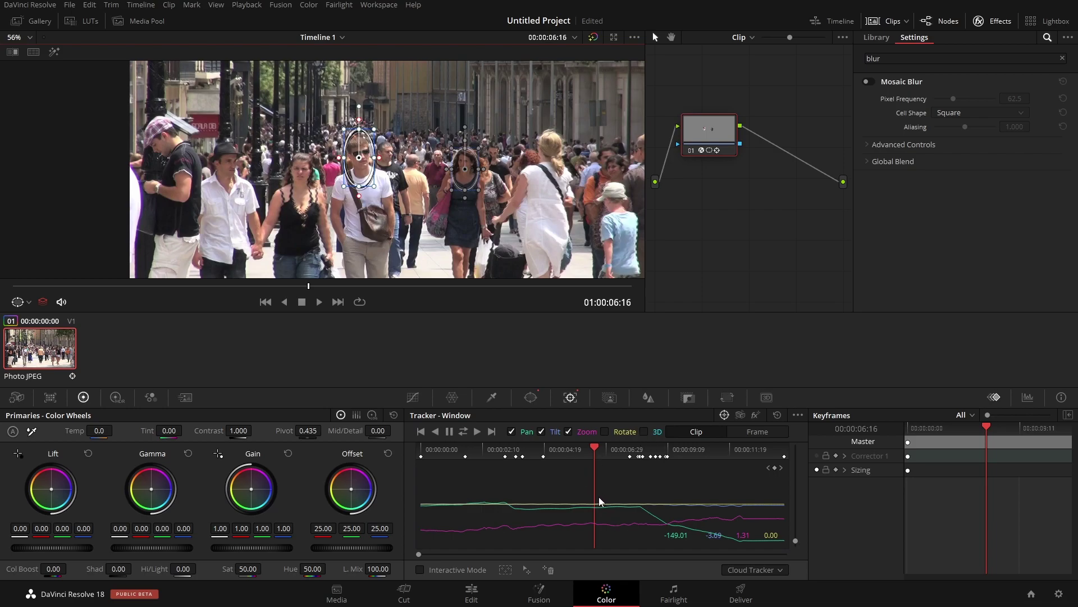
click(475, 209)
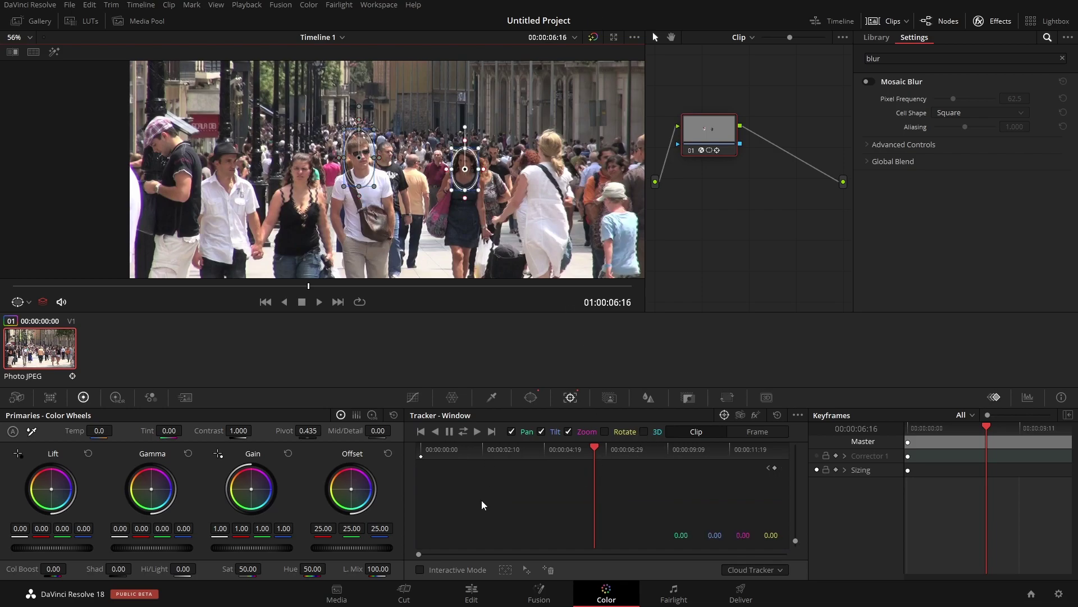
click(463, 433)
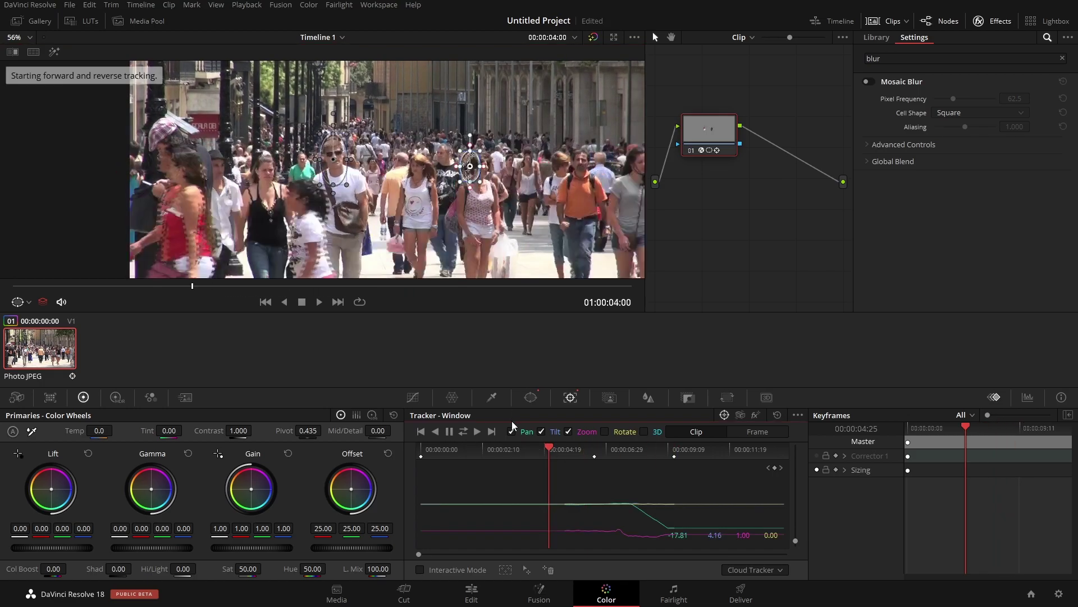
drag(564, 472, 591, 460)
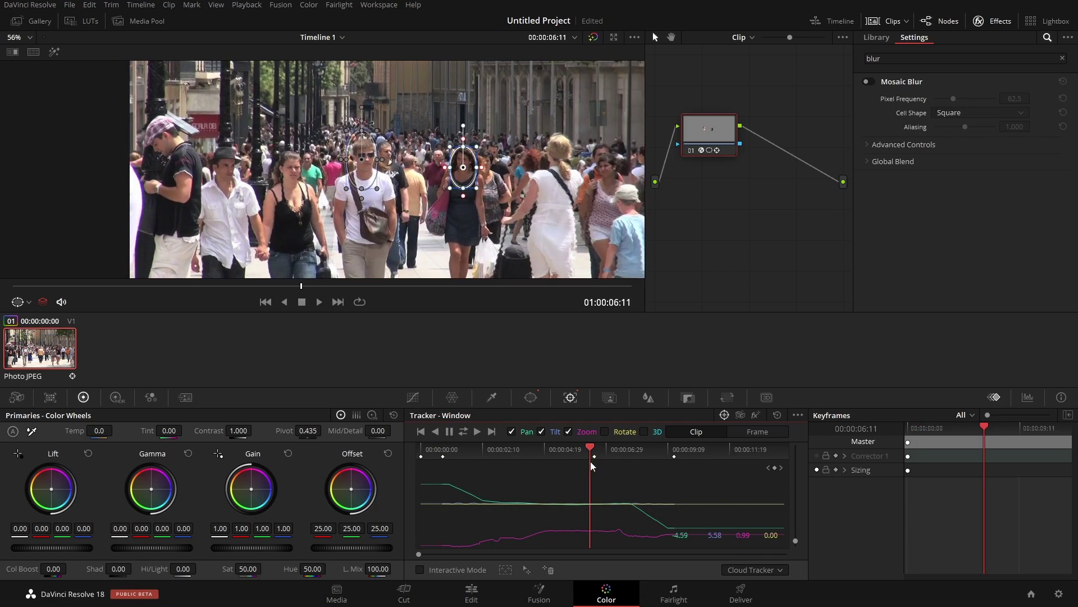
click(871, 82)
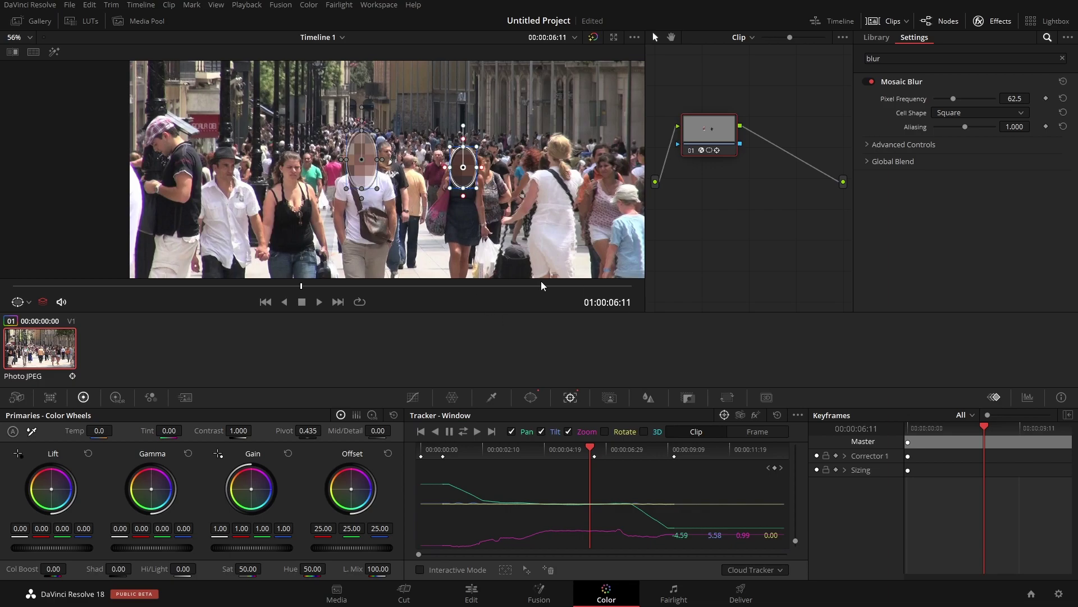
- Name the woman's circle window 1 and the man's circle window 2 in the node's window list
click(531, 399)
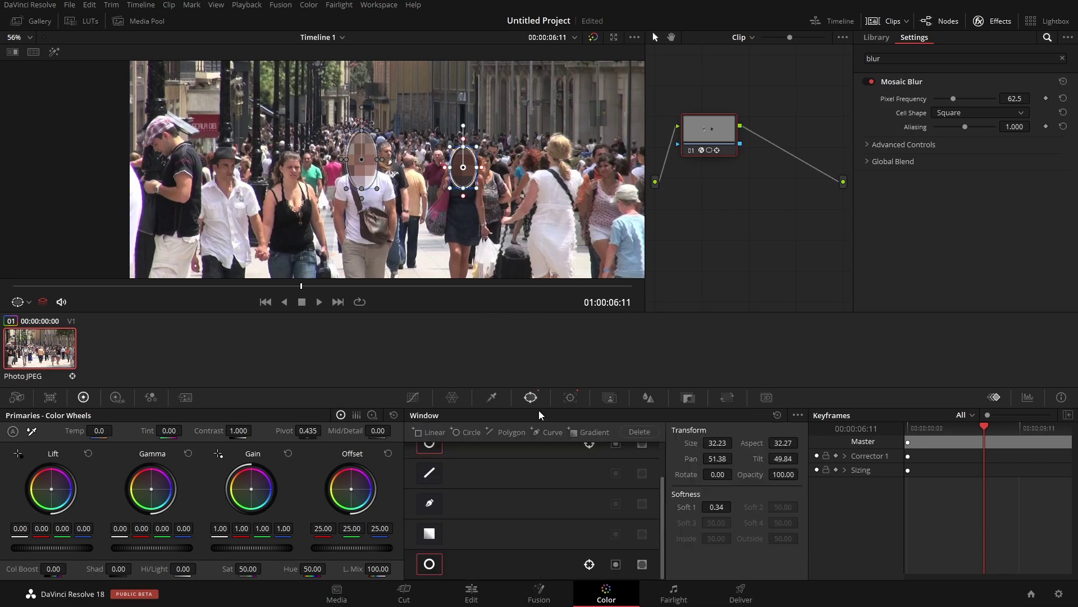
scroll(524, 506, up, 1)
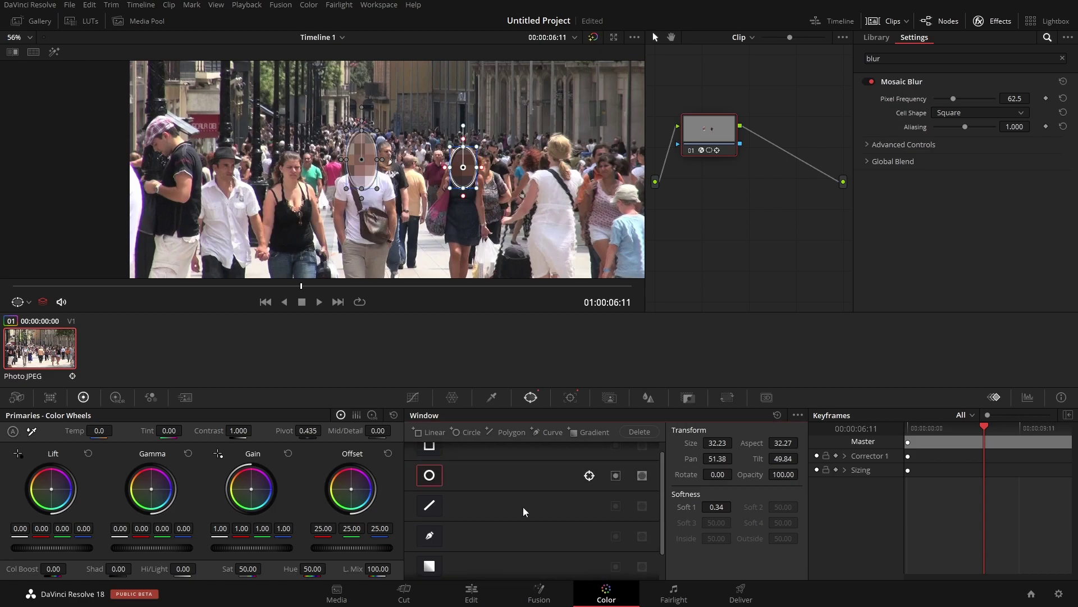
drag(663, 477, 662, 520)
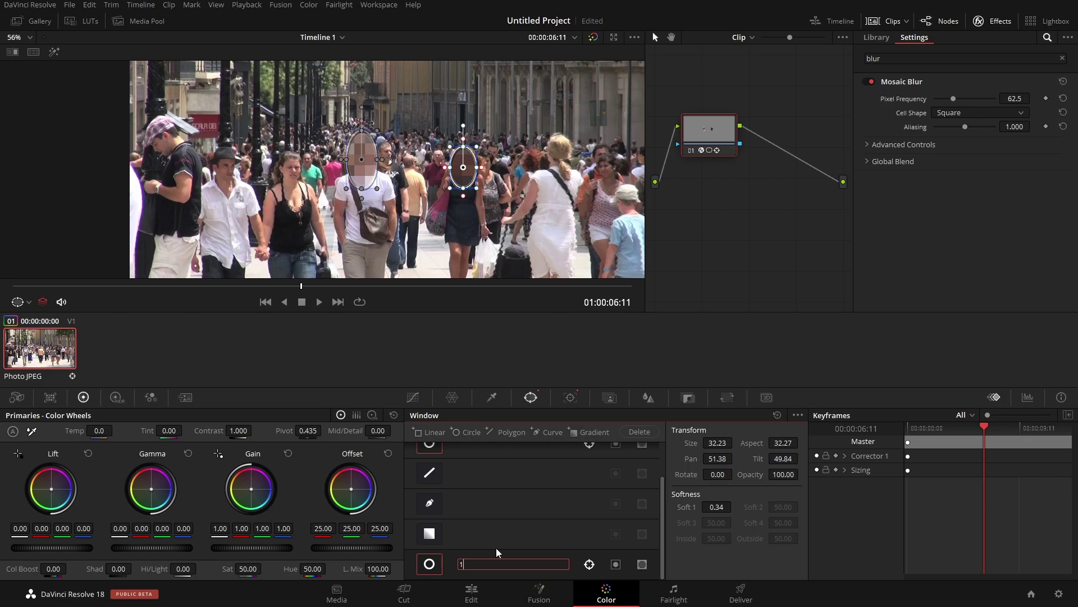
click(511, 486)
scroll(508, 487, up, 1)
click(483, 476)
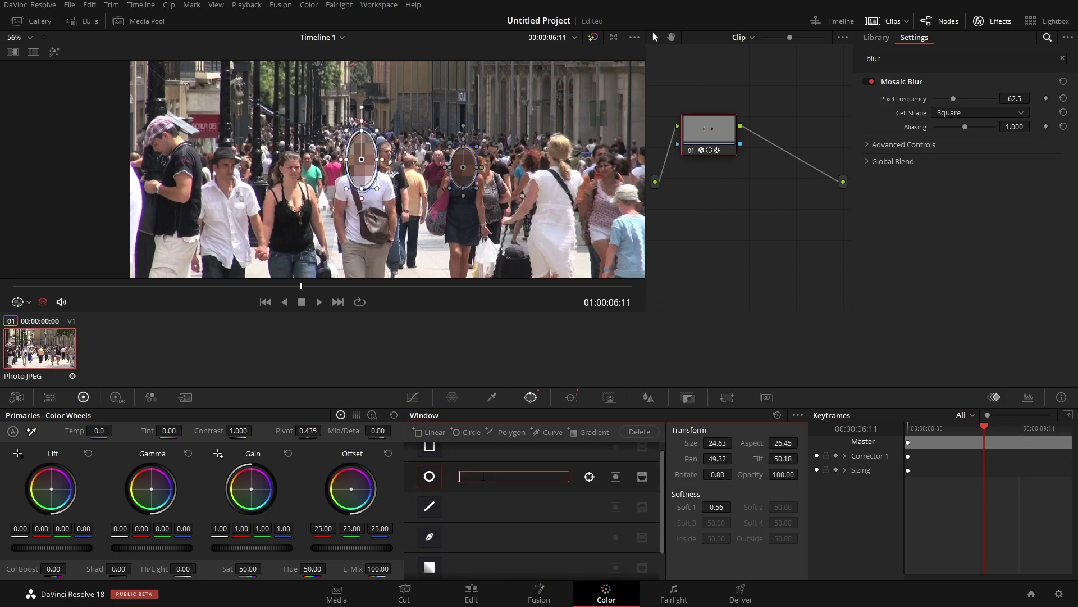
text(2)
click(535, 493)
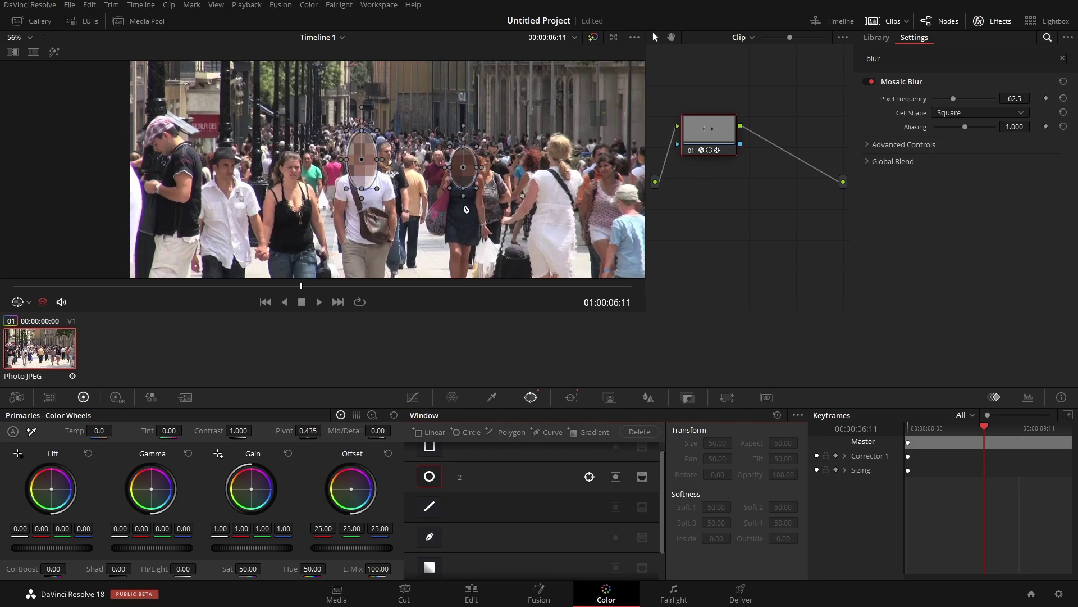
- Review the names in the window list, select window 2 and show its tracking data
drag(662, 503, 665, 571)
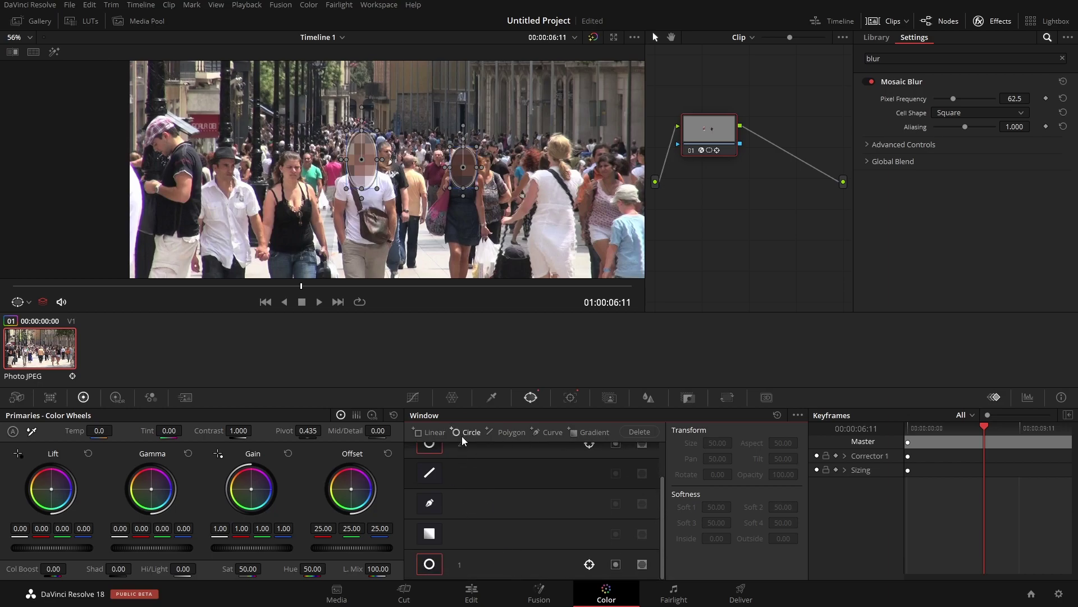
drag(661, 562, 663, 543)
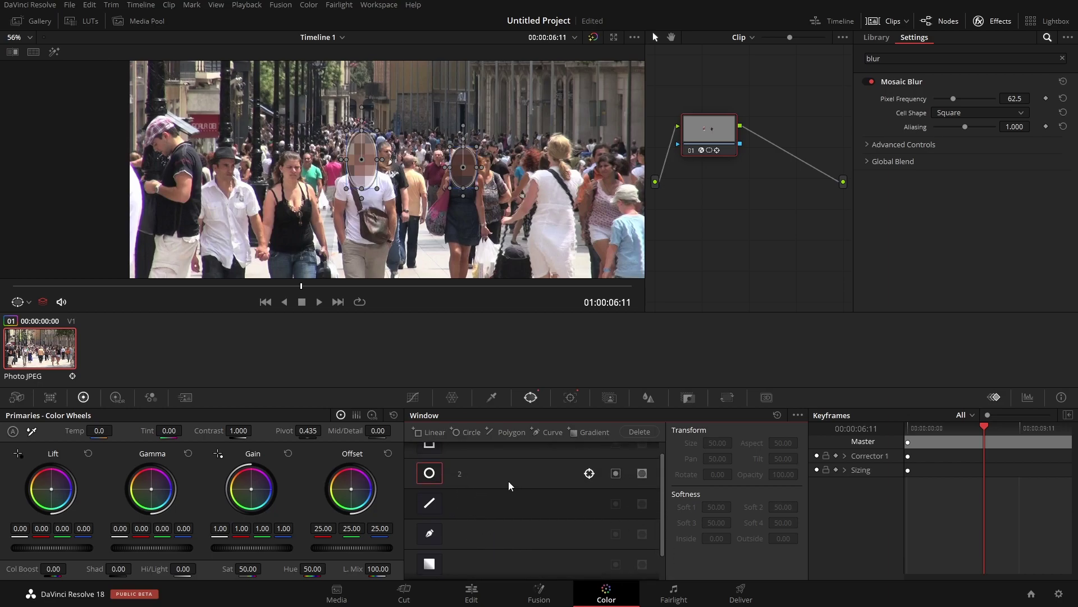
click(503, 480)
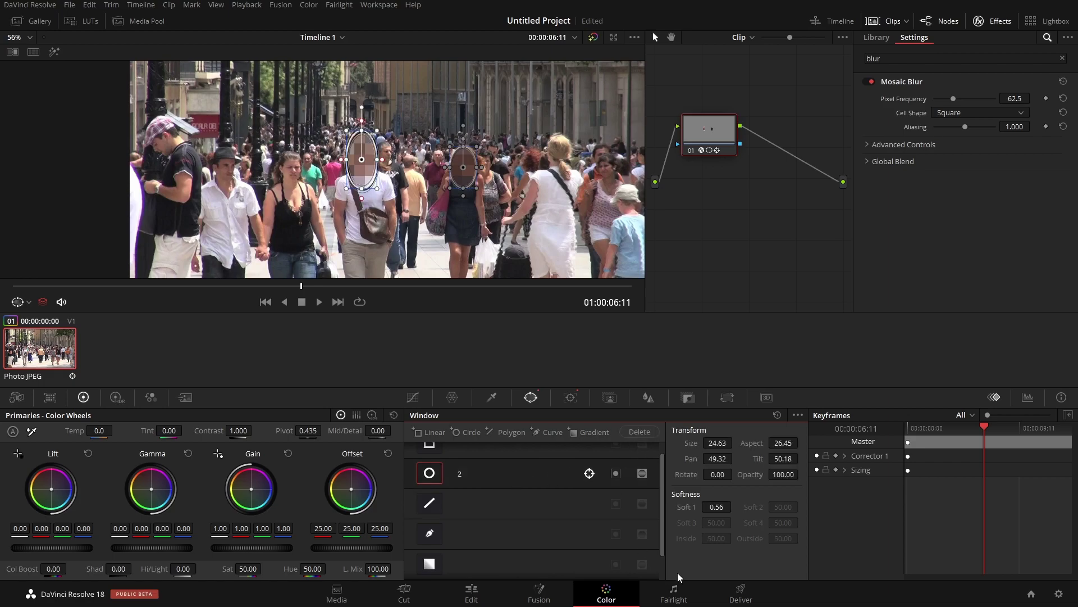
click(571, 397)
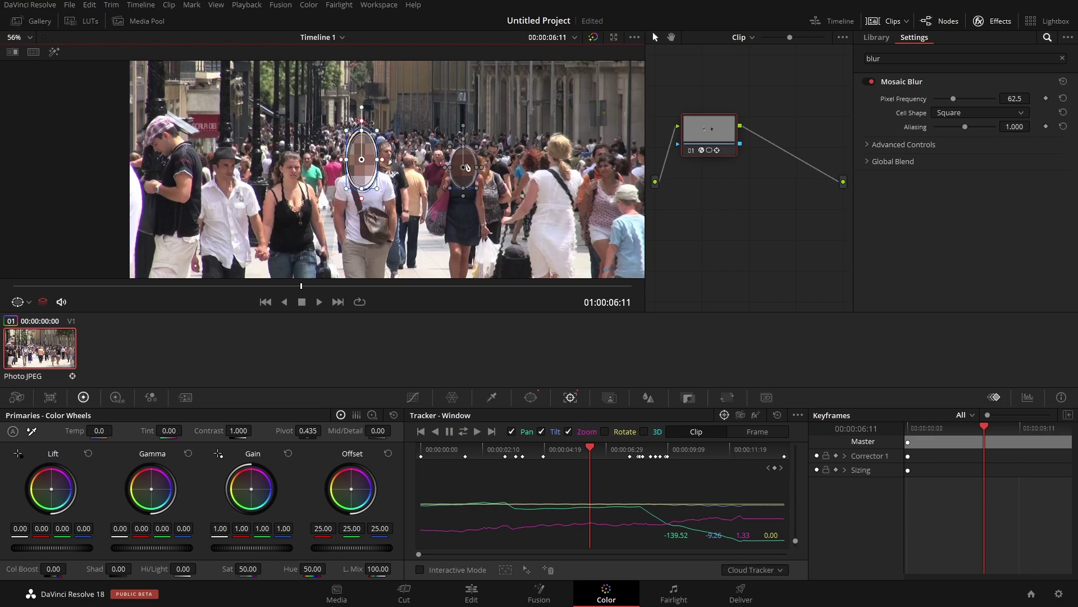
- Hide the on-screen window outlines, show them again with Power Window, and select the woman's window in the viewer
click(17, 303)
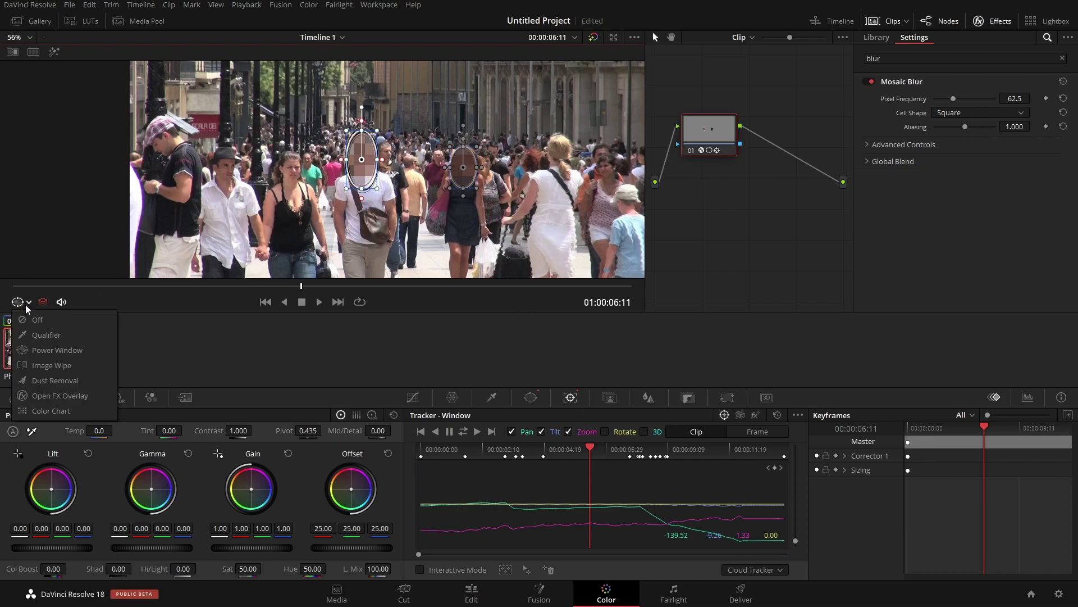
click(50, 351)
click(22, 307)
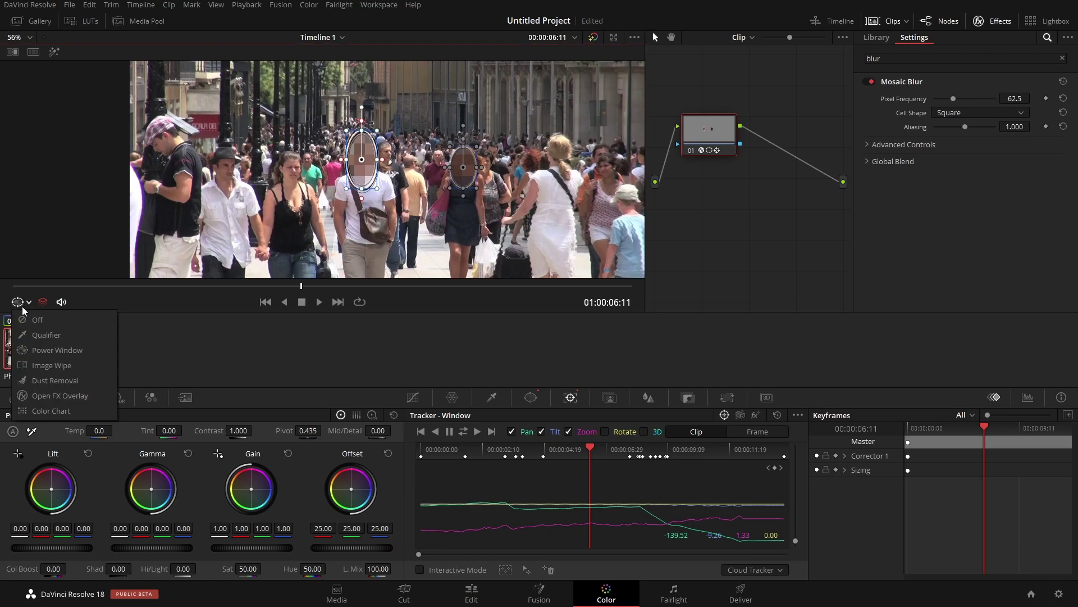
click(140, 377)
click(23, 302)
click(34, 319)
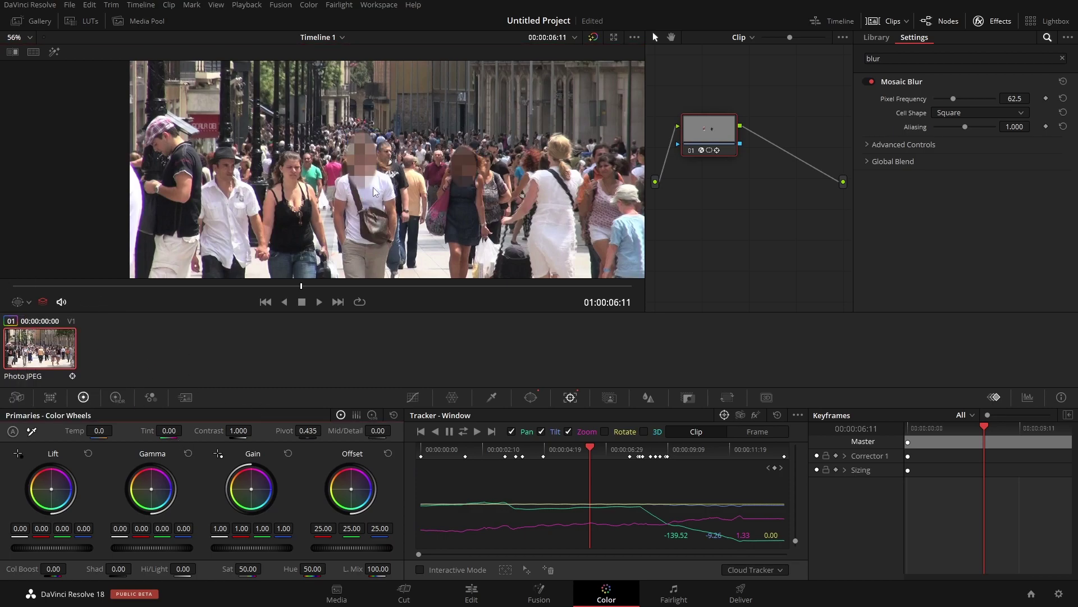
click(30, 303)
click(57, 350)
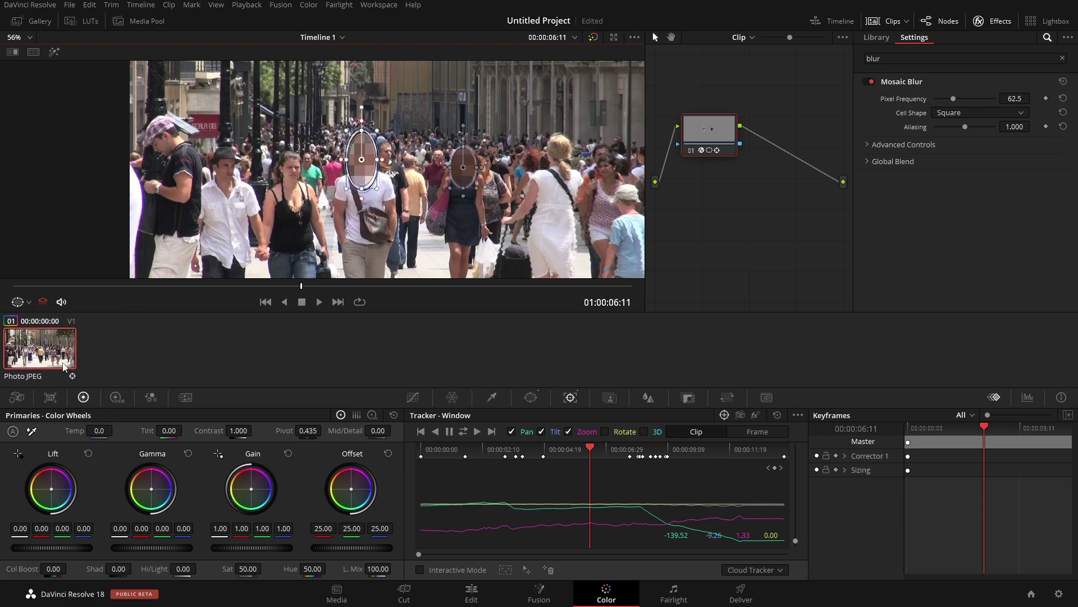
click(455, 155)
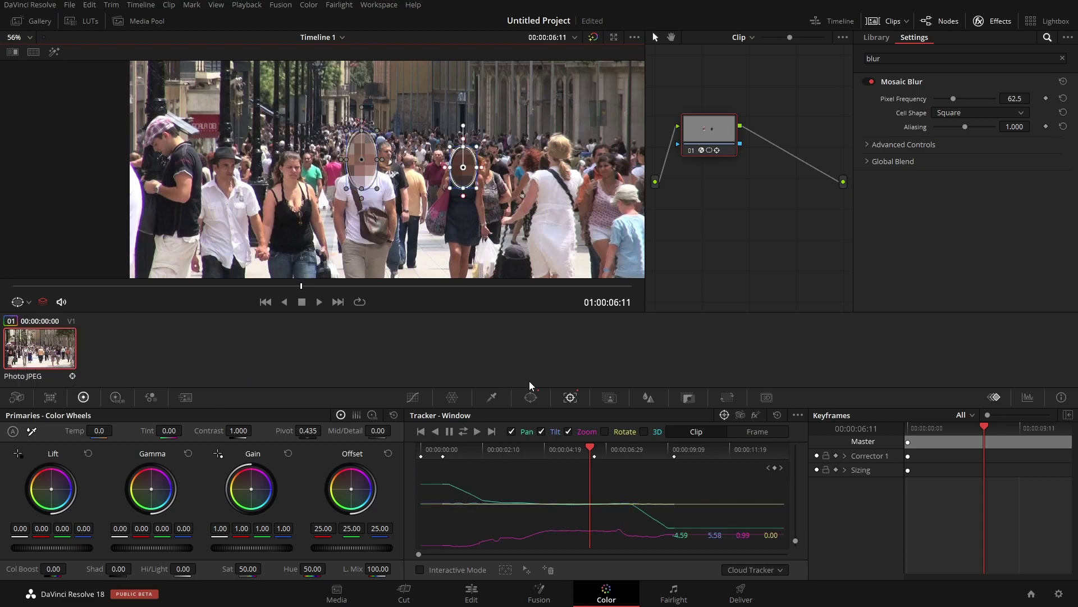